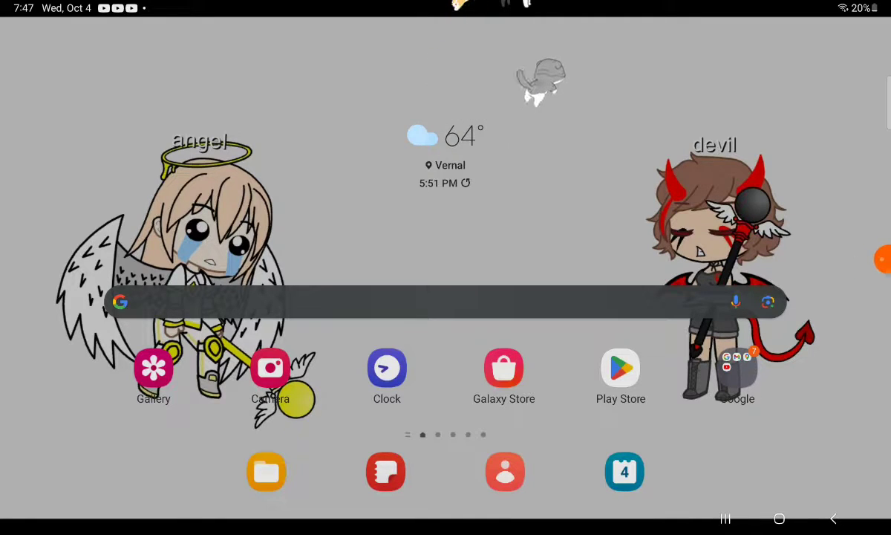
Step: Find ibisPaint X in the Android app drawer and launch it
{"action": "left_click_drag", "start_coordinate": [296, 399], "coordinate": [297, 186]}
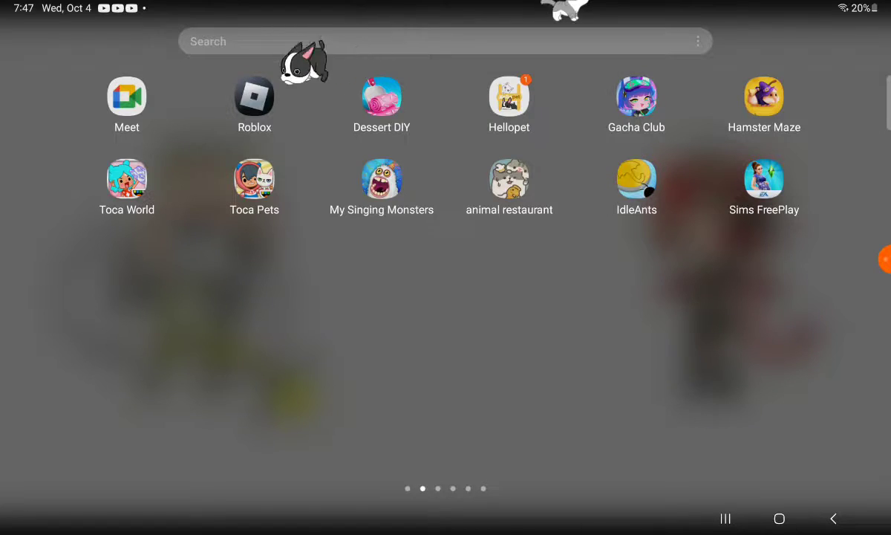
{"action": "left_click_drag", "start_coordinate": [631, 334], "coordinate": [223, 334]}
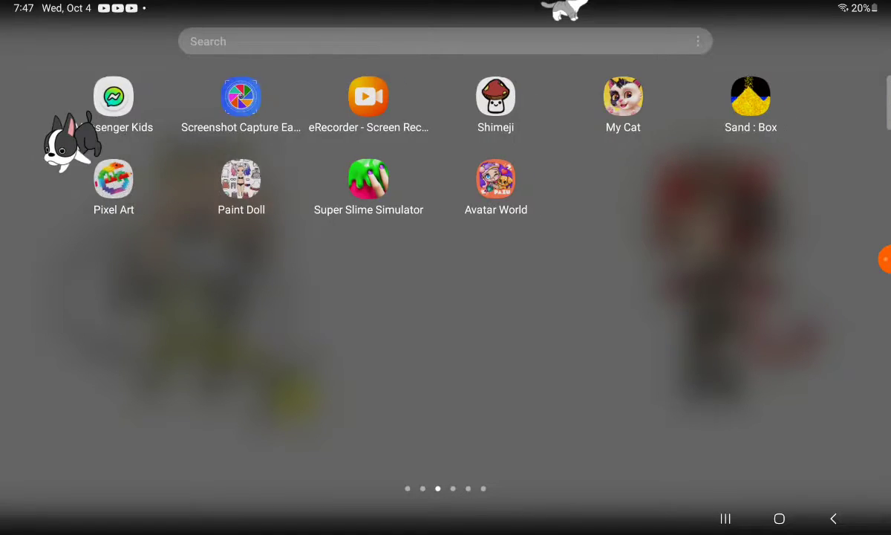
{"action": "left_click_drag", "start_coordinate": [631, 334], "coordinate": [223, 334]}
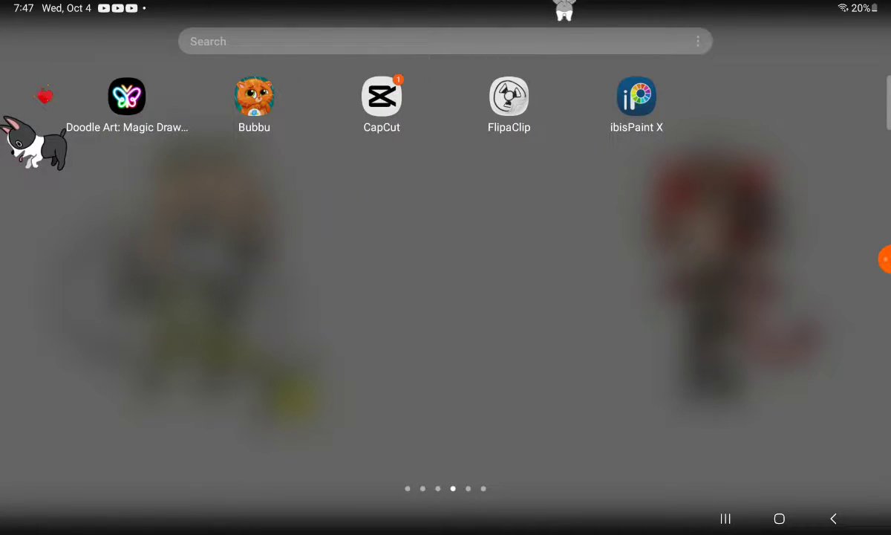
{"action": "left_click", "coordinate": [636, 97]}
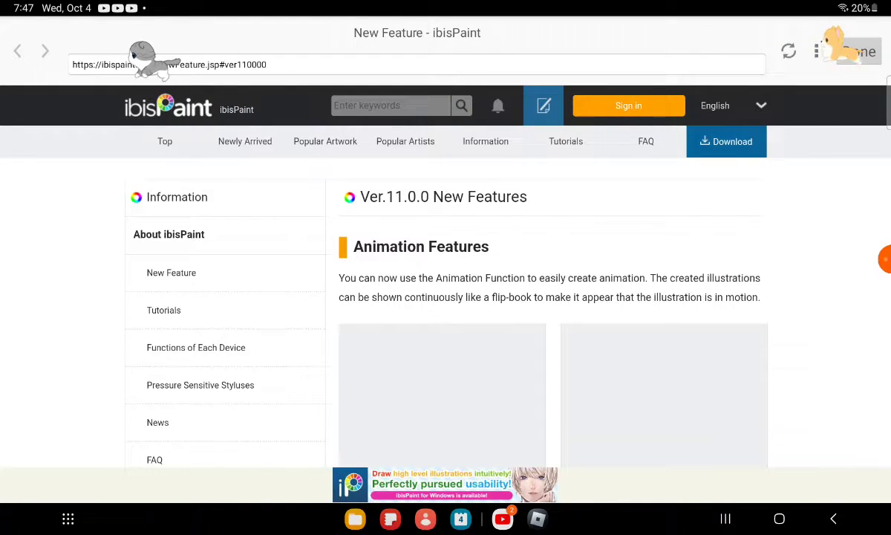
Step: Dismiss the new-features page and create a new square blank canvas from My Gallery
{"action": "left_click", "coordinate": [859, 51]}
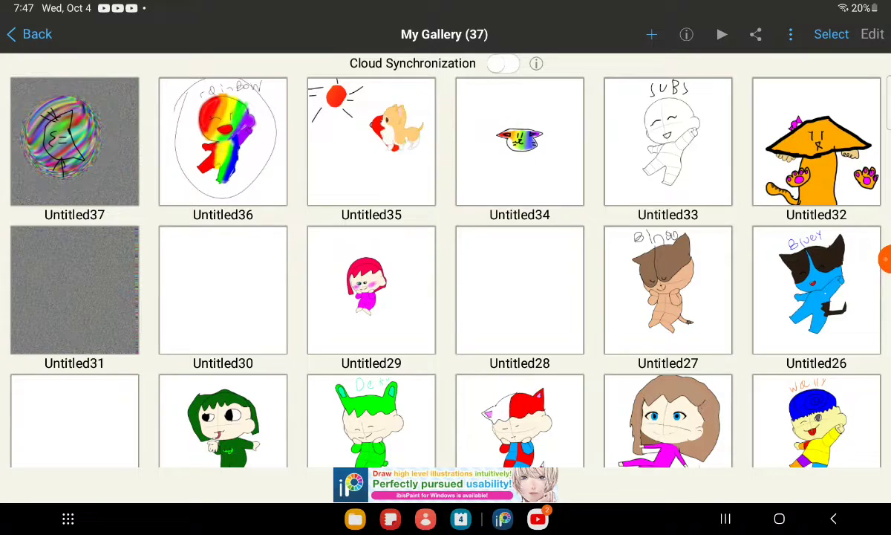
{"action": "left_click", "coordinate": [651, 35]}
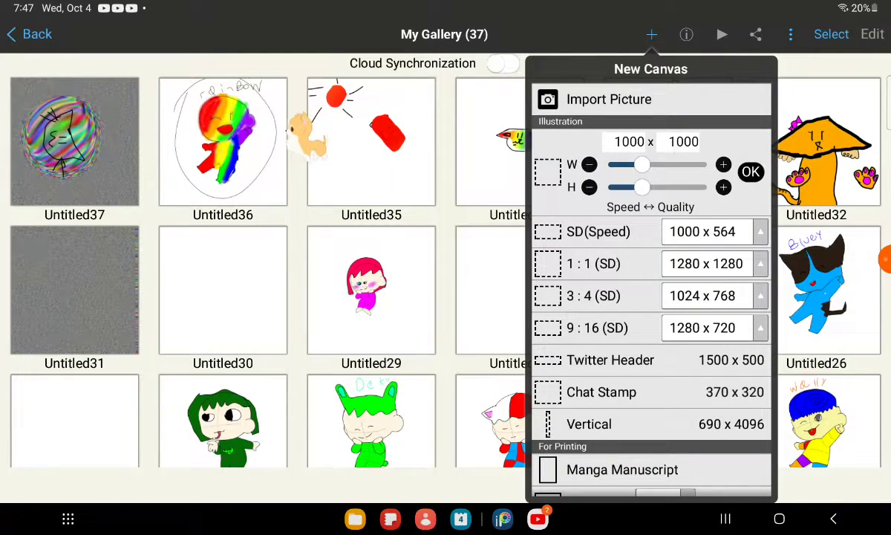
{"action": "left_click", "coordinate": [750, 171]}
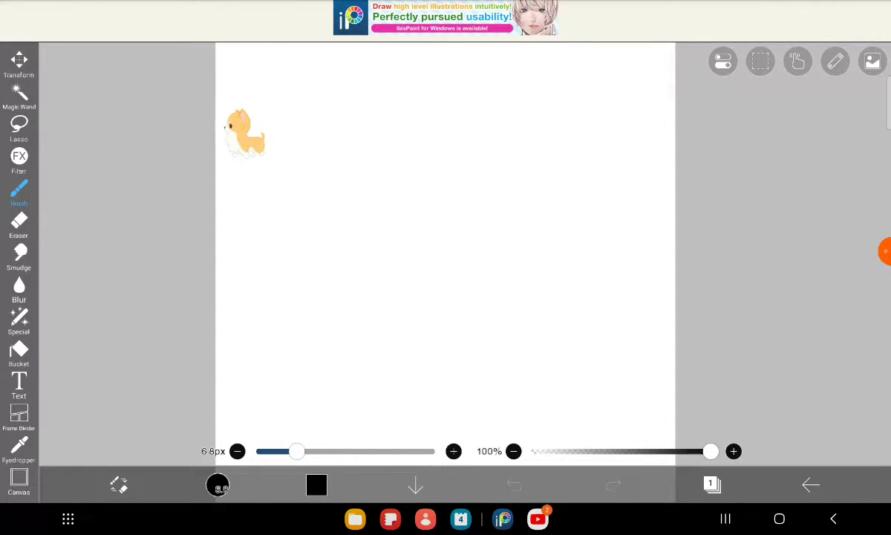
Step: Place the Tracing Sketches (Mini) 'Mini Character 04 (Pose 02)' sketch, enlarged and moved up to fill the canvas
{"action": "left_click", "coordinate": [872, 61]}
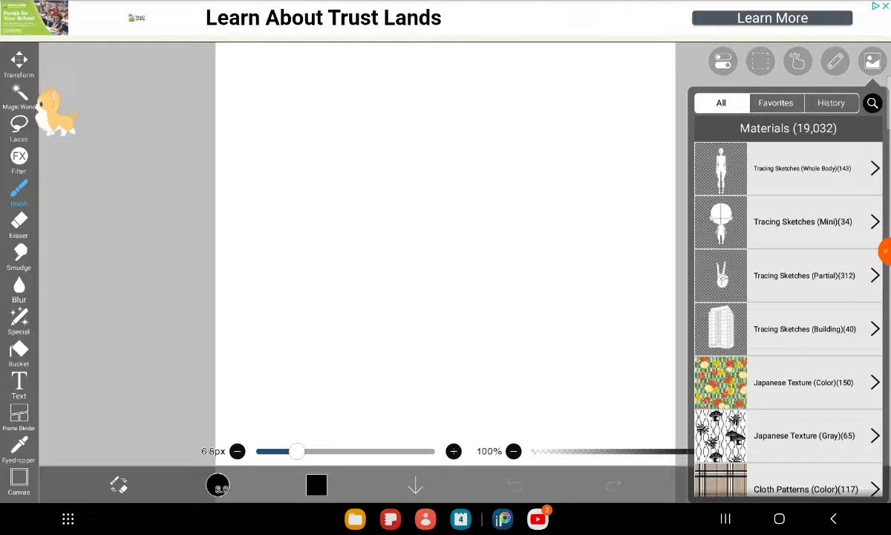
{"action": "left_click", "coordinate": [802, 221]}
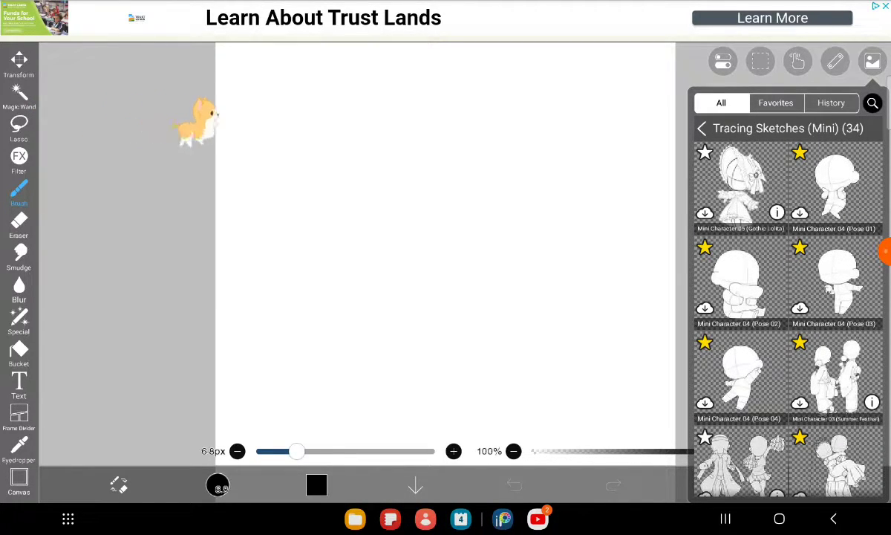
{"action": "scroll", "coordinate": [788, 319], "scroll_direction": "down", "scroll_amount": 3}
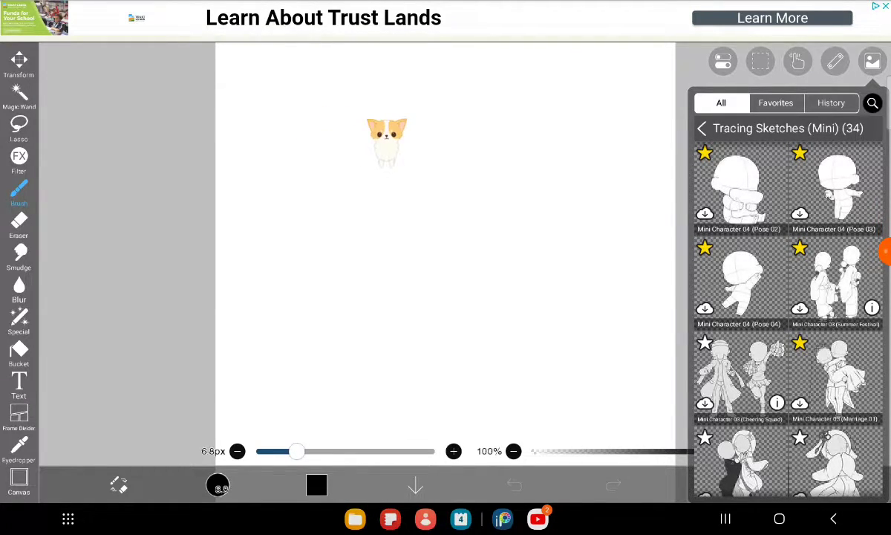
{"action": "left_click", "coordinate": [739, 189]}
{"action": "mouse_move", "coordinate": [445, 273]}
{"action": "left_mouse_down"}
{"action": "mouse_move", "coordinate": [454, 267]}
{"action": "mouse_move", "coordinate": [468, 308]}
{"action": "mouse_move", "coordinate": [456, 317]}
{"action": "left_mouse_up"}
{"action": "mouse_move", "coordinate": [457, 54]}
{"action": "left_mouse_down"}
{"action": "mouse_move", "coordinate": [461, 65]}
{"action": "mouse_move", "coordinate": [481, 56]}
{"action": "left_mouse_up"}
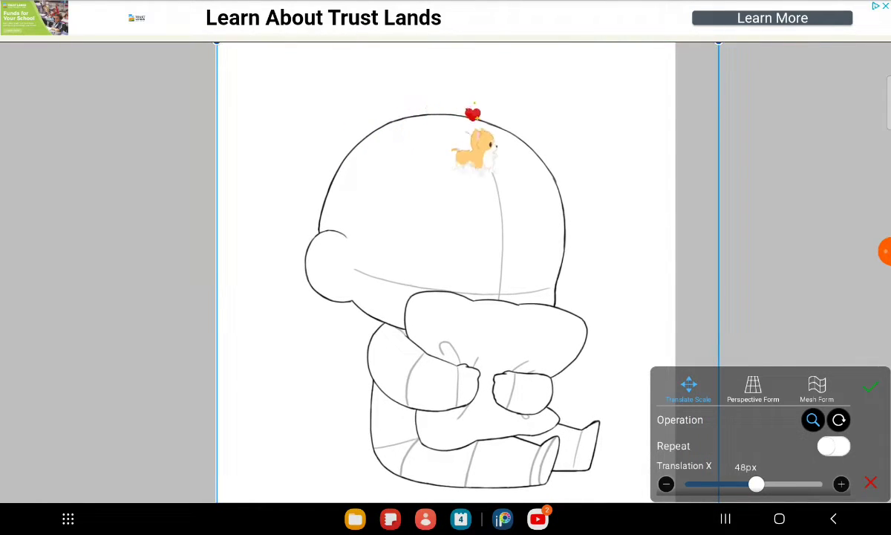
Step: Confirm the sketch placement, shrink the eraser, and erase stray line parts on the head
{"action": "left_click", "coordinate": [870, 387]}
{"action": "left_click", "coordinate": [19, 222]}
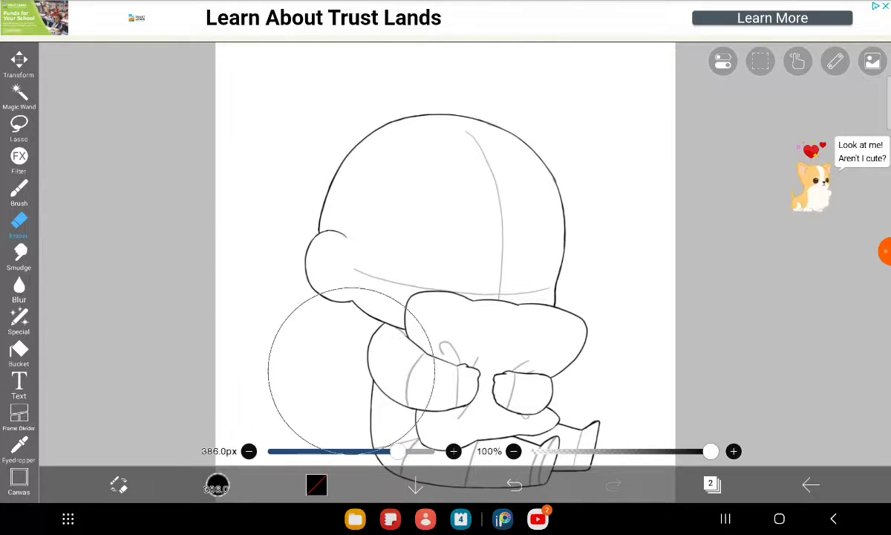
{"action": "left_click_drag", "start_coordinate": [398, 451], "coordinate": [324, 450]}
{"action": "scroll", "coordinate": [445, 268], "scroll_direction": "up", "scroll_amount": 3}
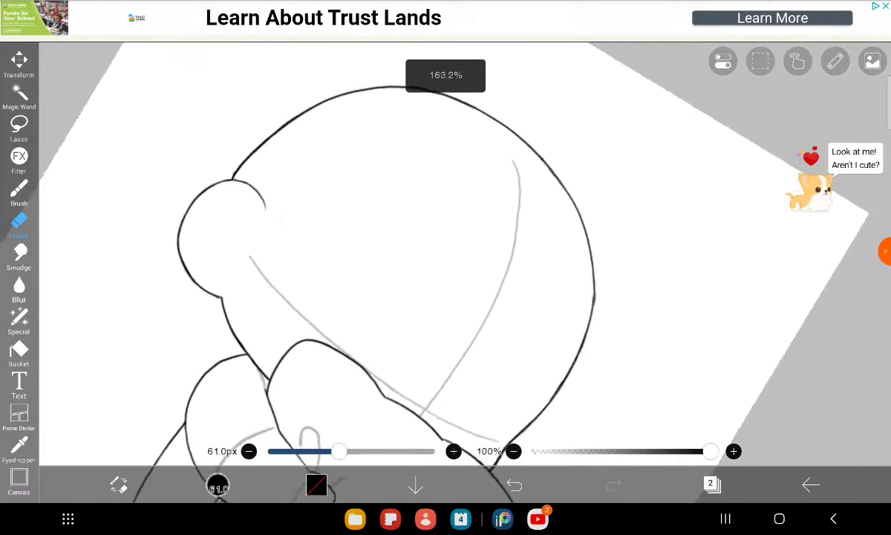
{"action": "mouse_move", "coordinate": [492, 167]}
{"action": "left_mouse_down"}
{"action": "mouse_move", "coordinate": [498, 142]}
{"action": "mouse_move", "coordinate": [548, 401]}
{"action": "left_mouse_up"}
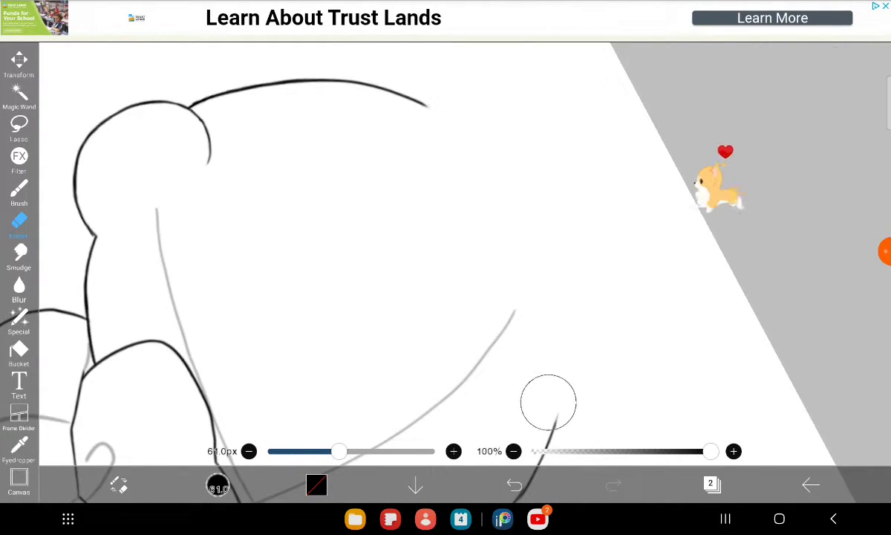
{"action": "left_click_drag", "start_coordinate": [496, 314], "coordinate": [521, 424]}
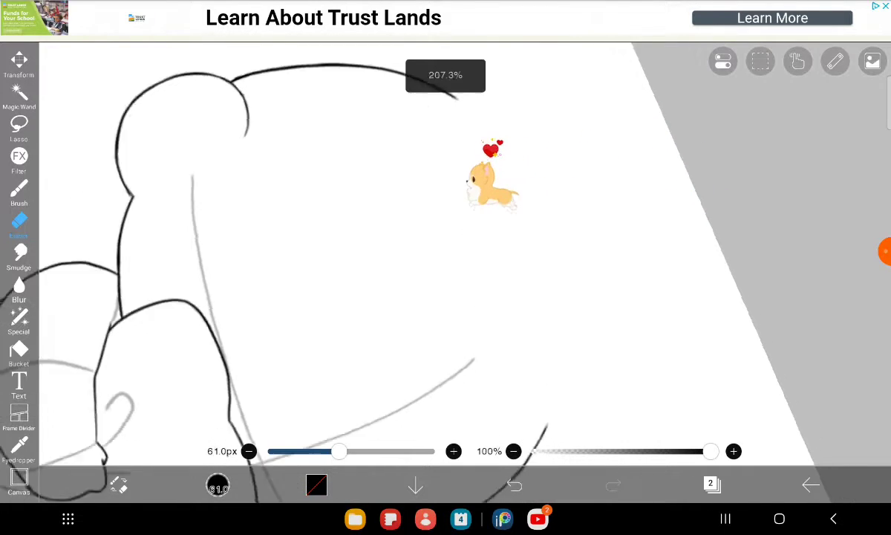
Step: Erase further stretches of the grey guide lines and the upper arc ends
{"action": "scroll", "coordinate": [445, 267], "scroll_direction": "up", "scroll_amount": 2}
{"action": "scroll", "coordinate": [445, 268], "scroll_direction": "up", "scroll_amount": 1}
{"action": "left_click_drag", "start_coordinate": [466, 354], "coordinate": [458, 259]}
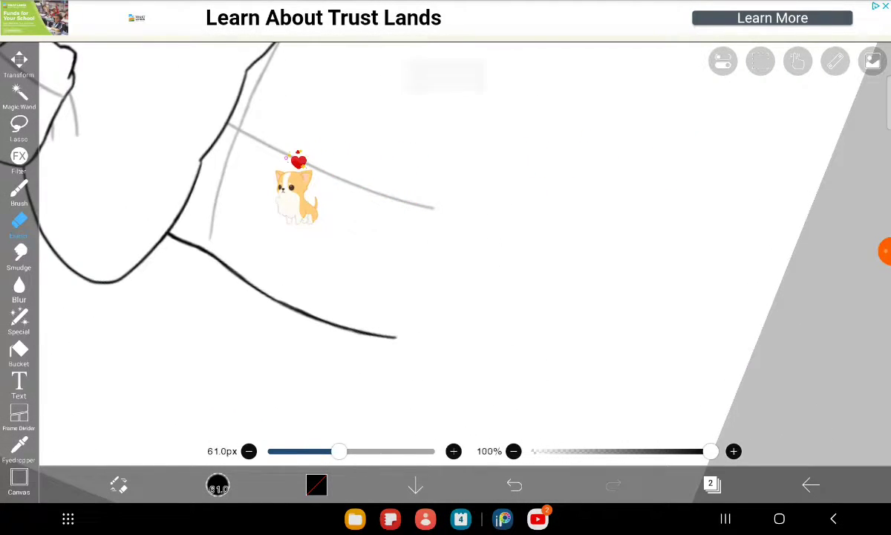
{"action": "scroll", "coordinate": [446, 267], "scroll_direction": "up", "scroll_amount": 1}
{"action": "scroll", "coordinate": [371, 252], "scroll_direction": "down", "scroll_amount": 2}
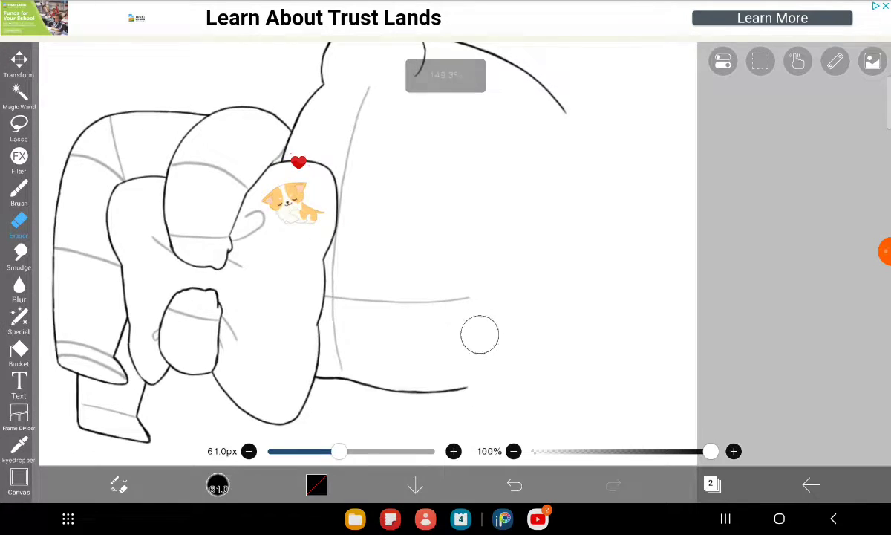
{"action": "mouse_move", "coordinate": [479, 334]}
{"action": "left_mouse_down"}
{"action": "mouse_move", "coordinate": [547, 94]}
{"action": "mouse_move", "coordinate": [552, 143]}
{"action": "left_mouse_up"}
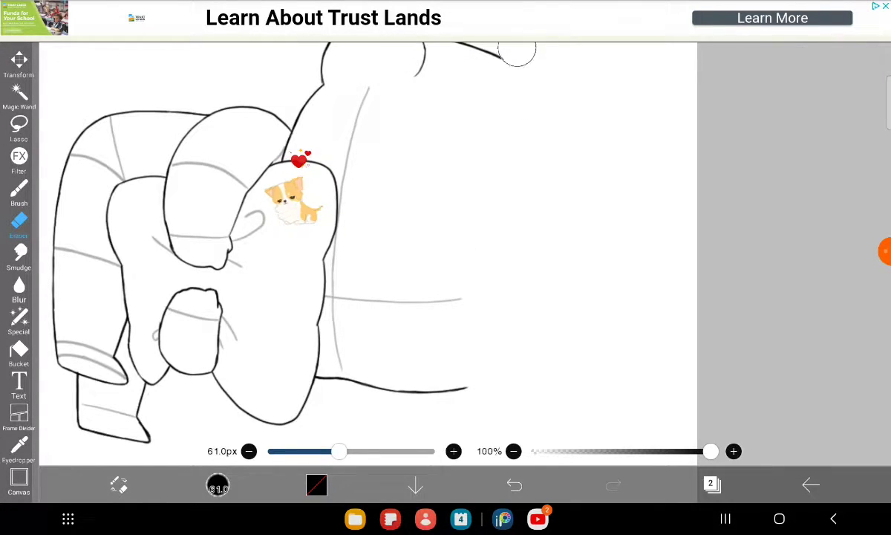
{"action": "scroll", "coordinate": [297, 223], "scroll_direction": "up", "scroll_amount": 2}
{"action": "scroll", "coordinate": [297, 223], "scroll_direction": "up", "scroll_amount": 1}
{"action": "mouse_move", "coordinate": [394, 260]}
{"action": "left_mouse_down"}
{"action": "mouse_move", "coordinate": [262, 90]}
{"action": "mouse_move", "coordinate": [190, 173]}
{"action": "left_mouse_up"}
{"action": "scroll", "coordinate": [290, 65], "scroll_direction": "up", "scroll_amount": 2}
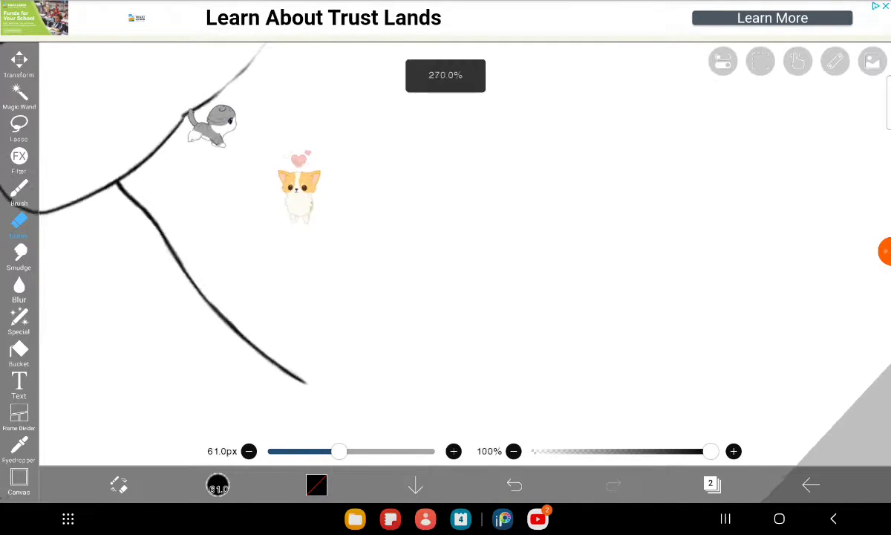
{"action": "scroll", "coordinate": [290, 65], "scroll_direction": "up", "scroll_amount": 2}
{"action": "scroll", "coordinate": [289, 64], "scroll_direction": "down", "scroll_amount": 1}
{"action": "scroll", "coordinate": [445, 253], "scroll_direction": "down", "scroll_amount": 2}
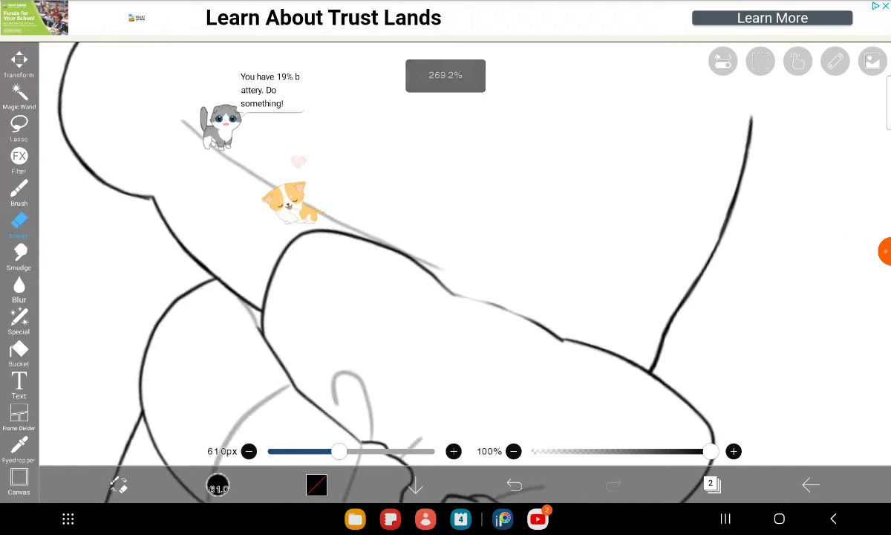
{"action": "left_click", "coordinate": [19, 191]}
Step: Make the brush stroke thinner and zoom into the character's head and ear
{"action": "key", "text": "Escape"}
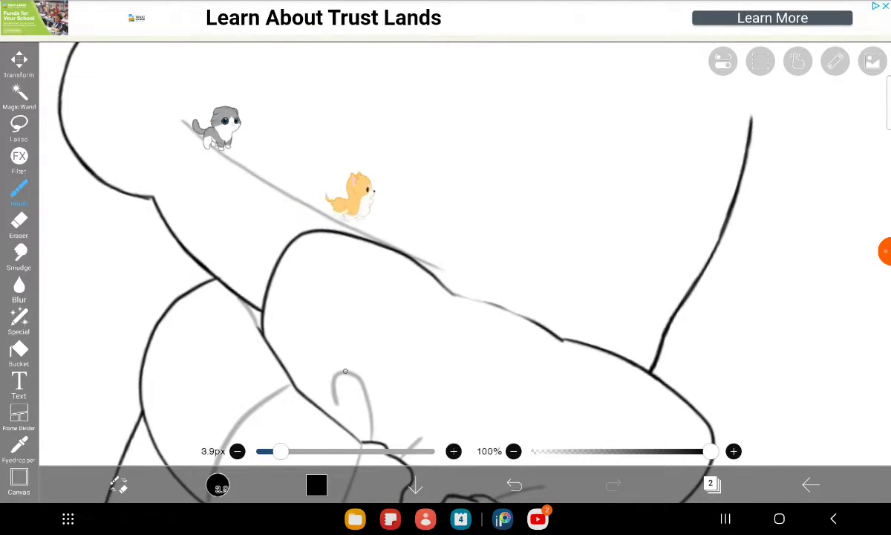
{"action": "left_click_drag", "start_coordinate": [281, 450], "coordinate": [272, 450]}
{"action": "scroll", "coordinate": [401, 252], "scroll_direction": "up", "scroll_amount": 5}
{"action": "scroll", "coordinate": [401, 252], "scroll_direction": "up", "scroll_amount": 2}
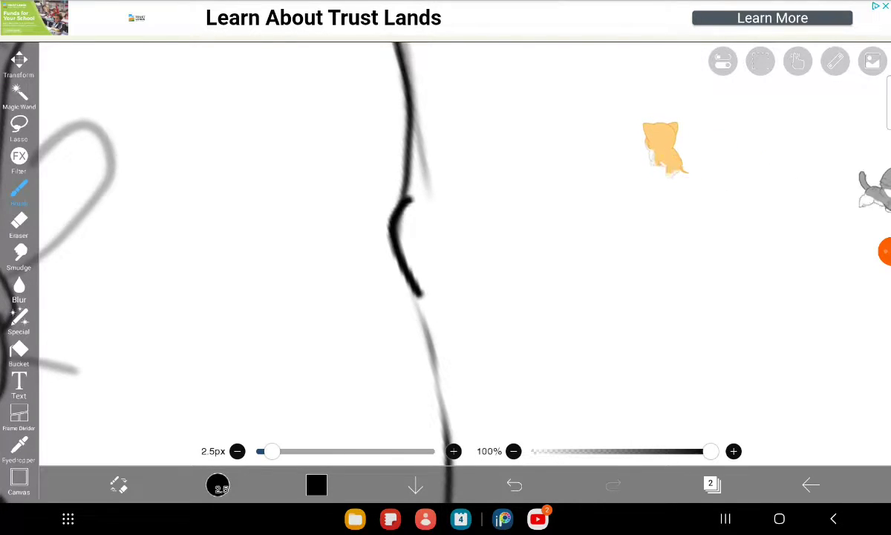
{"action": "scroll", "coordinate": [445, 253], "scroll_direction": "down", "scroll_amount": 2}
{"action": "scroll", "coordinate": [446, 252], "scroll_direction": "down", "scroll_amount": 2}
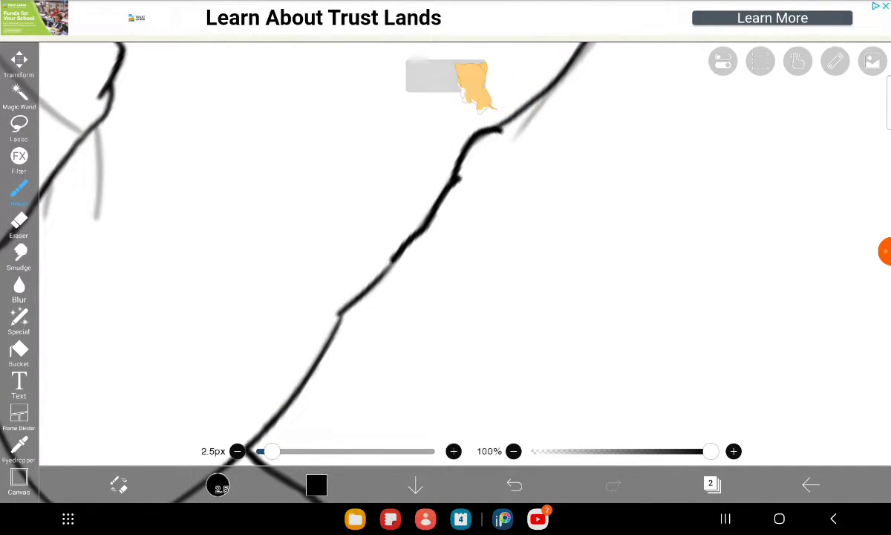
{"action": "scroll", "coordinate": [445, 253], "scroll_direction": "down", "scroll_amount": 2}
{"action": "scroll", "coordinate": [445, 253], "scroll_direction": "down", "scroll_amount": 3}
{"action": "scroll", "coordinate": [445, 252], "scroll_direction": "down", "scroll_amount": 2}
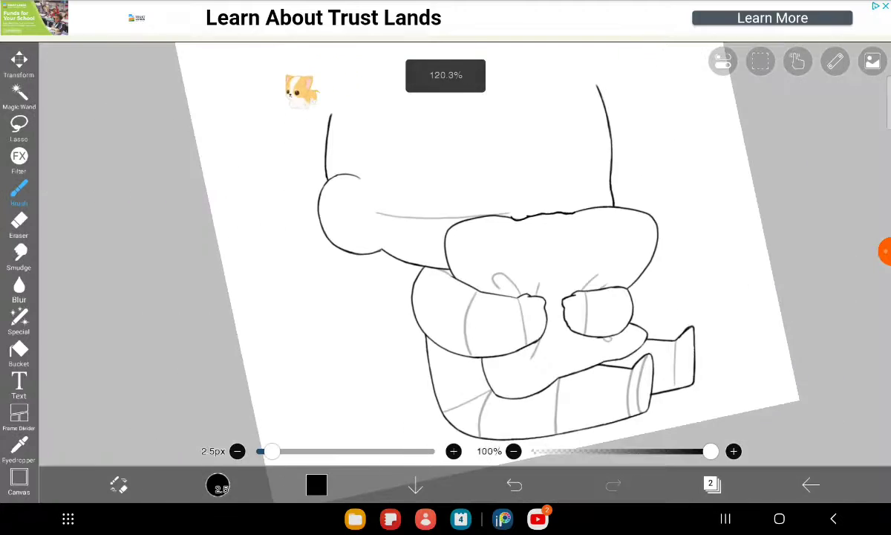
{"action": "scroll", "coordinate": [445, 252], "scroll_direction": "up", "scroll_amount": 2}
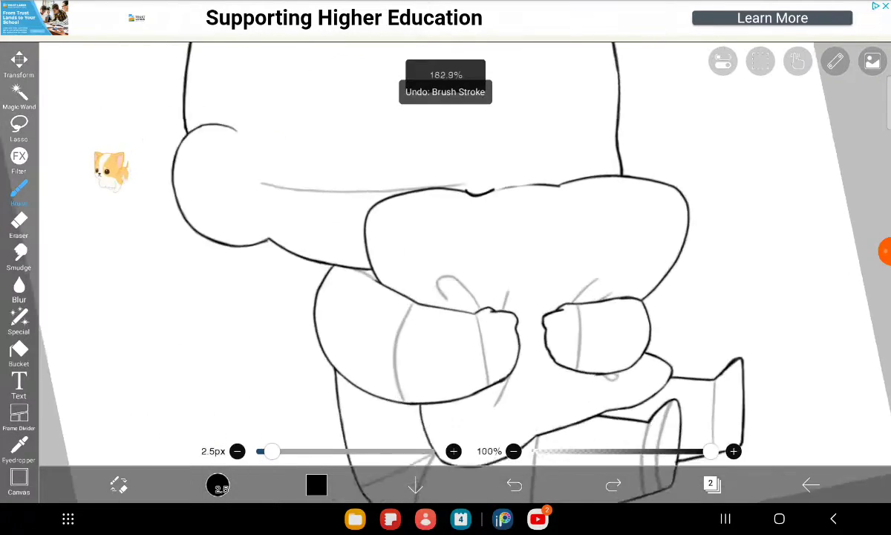
{"action": "scroll", "coordinate": [445, 252], "scroll_direction": "up", "scroll_amount": 2}
{"action": "scroll", "coordinate": [446, 252], "scroll_direction": "up", "scroll_amount": 3}
{"action": "scroll", "coordinate": [445, 252], "scroll_direction": "up", "scroll_amount": 1}
{"action": "scroll", "coordinate": [445, 253], "scroll_direction": "up", "scroll_amount": 3}
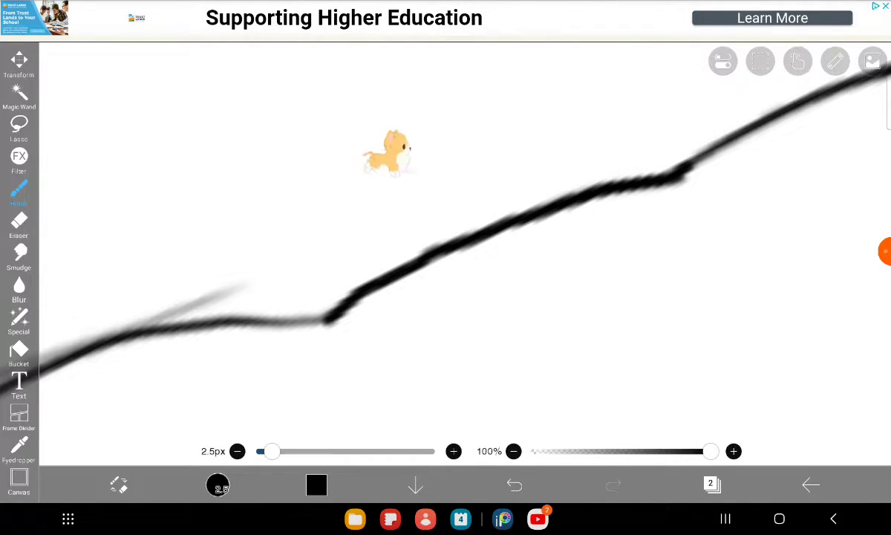
Step: Zoom in and out around the figure to check the inked line art
{"action": "scroll", "coordinate": [445, 253], "scroll_direction": "down", "scroll_amount": 1}
{"action": "scroll", "coordinate": [445, 252], "scroll_direction": "down", "scroll_amount": 2}
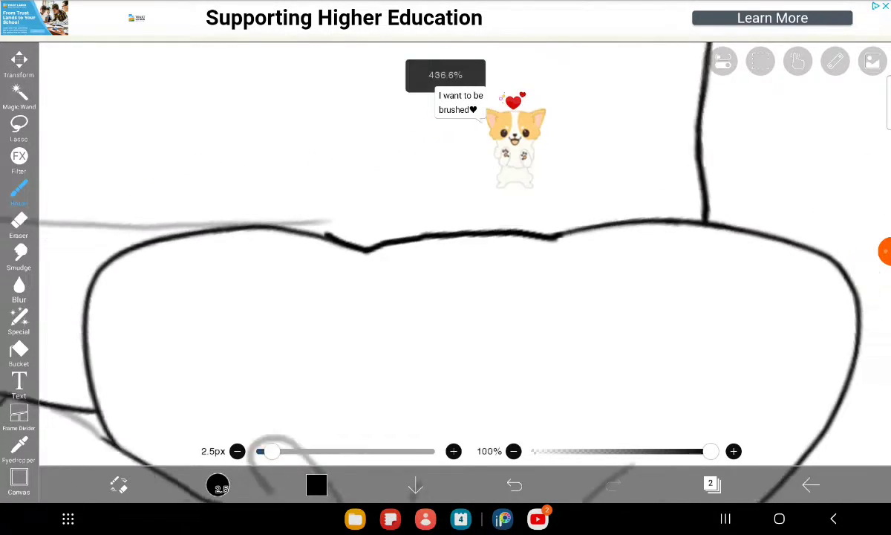
{"action": "scroll", "coordinate": [445, 252], "scroll_direction": "down", "scroll_amount": 2}
{"action": "scroll", "coordinate": [445, 253], "scroll_direction": "down", "scroll_amount": 1}
{"action": "scroll", "coordinate": [445, 253], "scroll_direction": "down", "scroll_amount": 1}
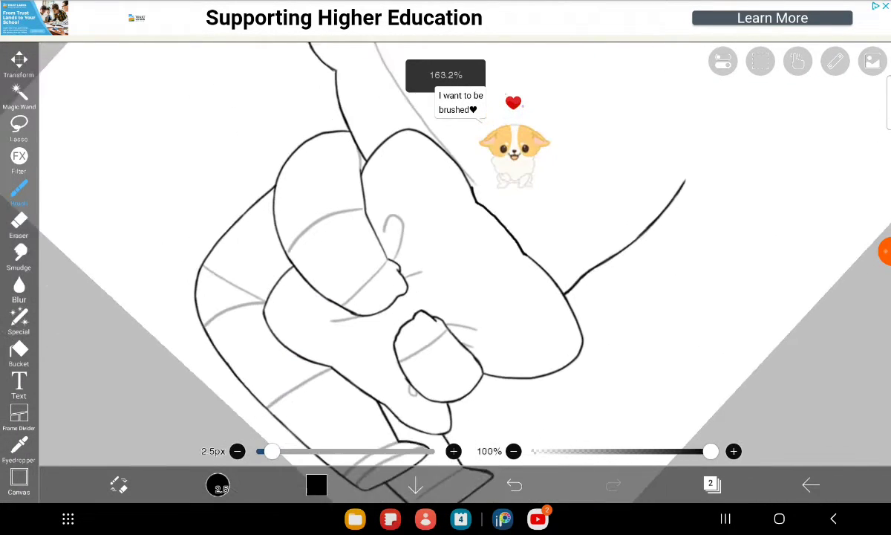
{"action": "scroll", "coordinate": [446, 253], "scroll_direction": "down", "scroll_amount": 1}
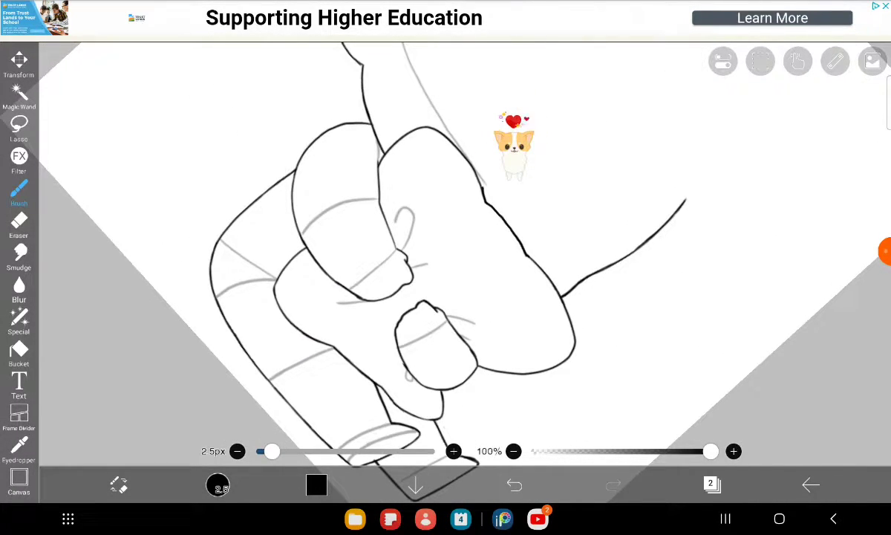
{"action": "scroll", "coordinate": [445, 253], "scroll_direction": "down", "scroll_amount": 2}
{"action": "scroll", "coordinate": [445, 252], "scroll_direction": "up", "scroll_amount": 2}
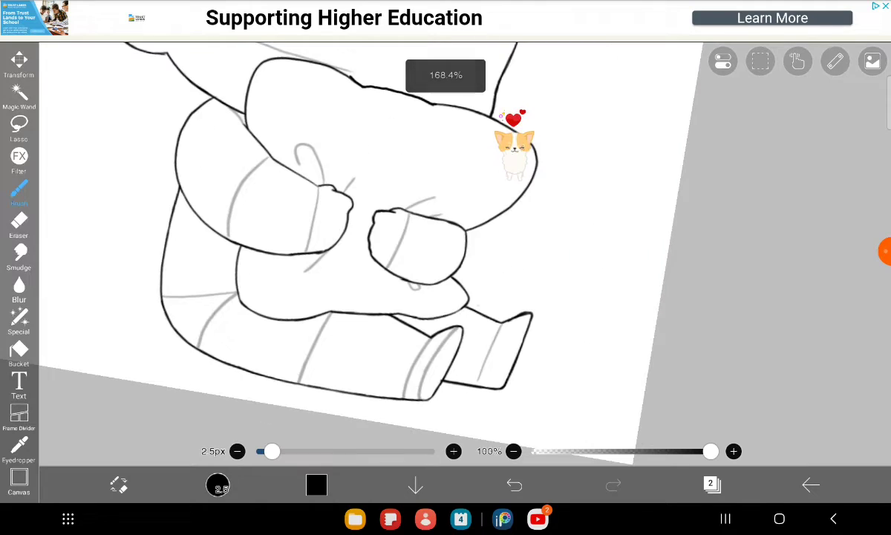
{"action": "scroll", "coordinate": [446, 252], "scroll_direction": "down", "scroll_amount": 1}
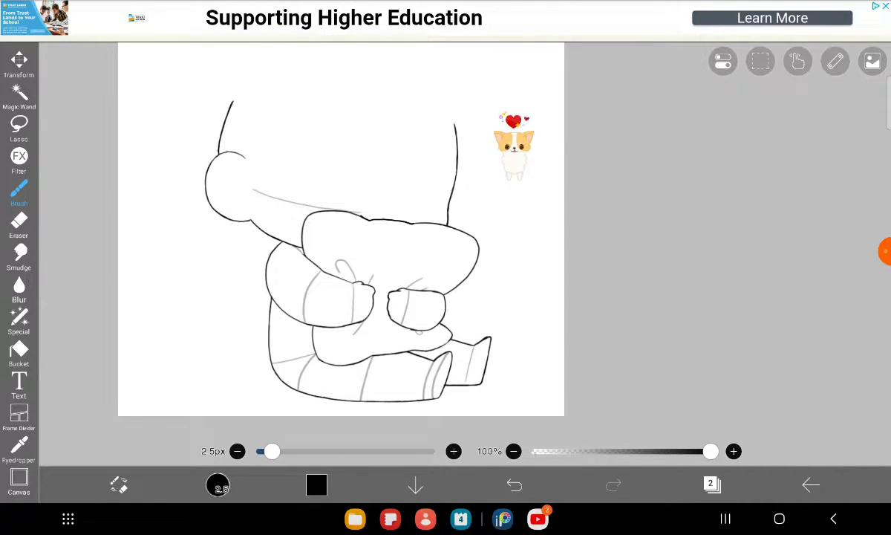
{"action": "scroll", "coordinate": [446, 252], "scroll_direction": "up", "scroll_amount": 1}
{"action": "scroll", "coordinate": [445, 252], "scroll_direction": "up", "scroll_amount": 1}
{"action": "scroll", "coordinate": [446, 252], "scroll_direction": "up", "scroll_amount": 2}
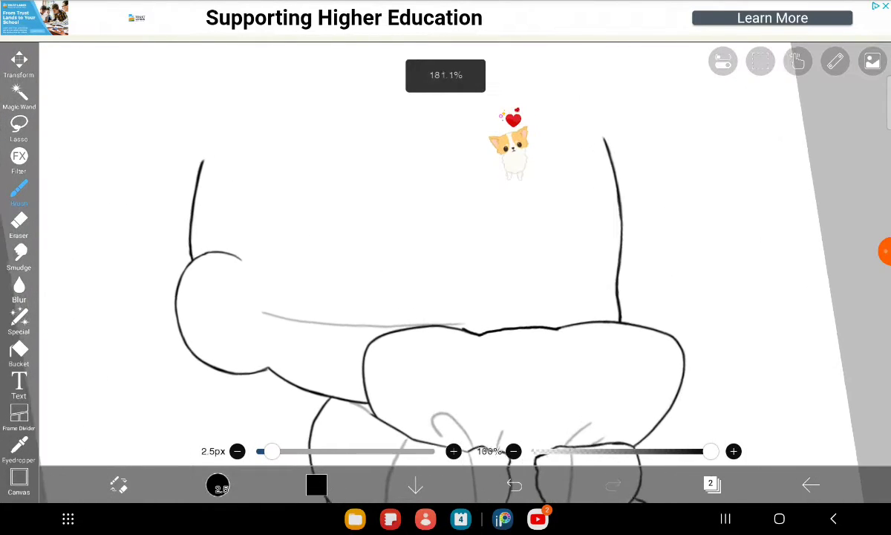
{"action": "scroll", "coordinate": [445, 252], "scroll_direction": "up", "scroll_amount": 1}
{"action": "scroll", "coordinate": [445, 252], "scroll_direction": "up", "scroll_amount": 1}
{"action": "scroll", "coordinate": [446, 252], "scroll_direction": "up", "scroll_amount": 1}
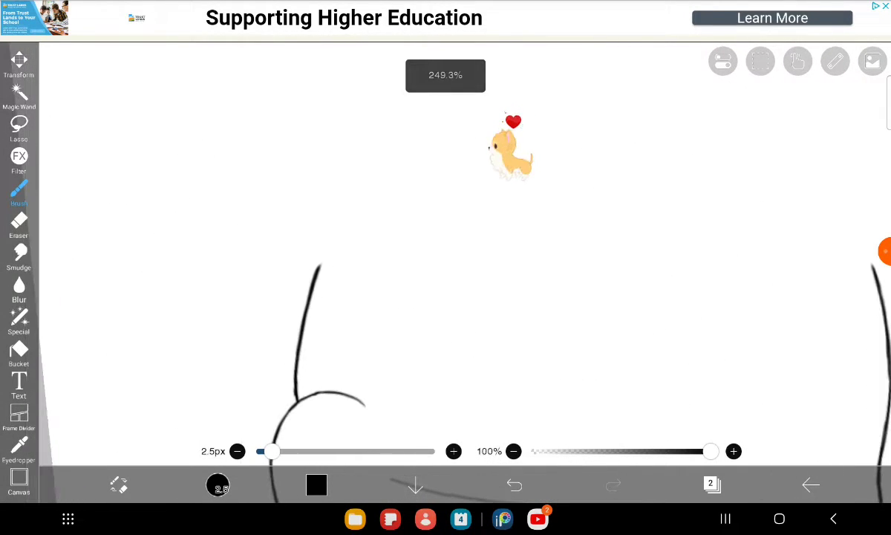
{"action": "scroll", "coordinate": [446, 253], "scroll_direction": "down", "scroll_amount": 1}
{"action": "scroll", "coordinate": [445, 252], "scroll_direction": "up", "scroll_amount": 1}
{"action": "scroll", "coordinate": [446, 253], "scroll_direction": "up", "scroll_amount": 1}
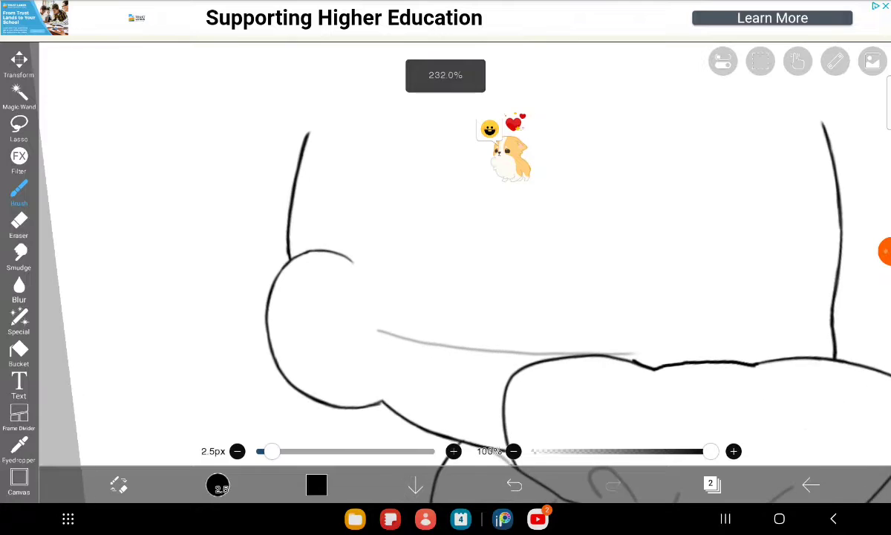
{"action": "scroll", "coordinate": [446, 253], "scroll_direction": "up", "scroll_amount": 1}
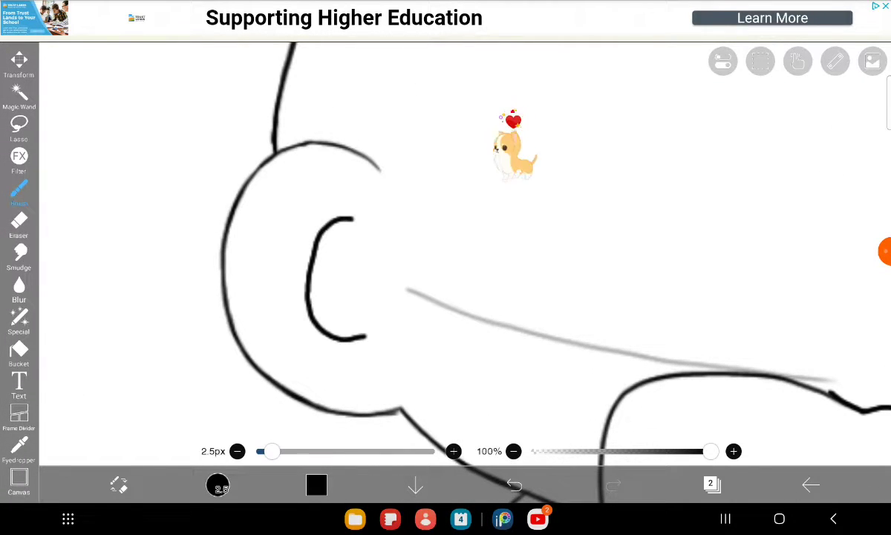
{"action": "scroll", "coordinate": [445, 252], "scroll_direction": "up", "scroll_amount": 1}
{"action": "scroll", "coordinate": [445, 253], "scroll_direction": "up", "scroll_amount": 1}
{"action": "scroll", "coordinate": [445, 253], "scroll_direction": "down", "scroll_amount": 1}
{"action": "scroll", "coordinate": [445, 252], "scroll_direction": "down", "scroll_amount": 2}
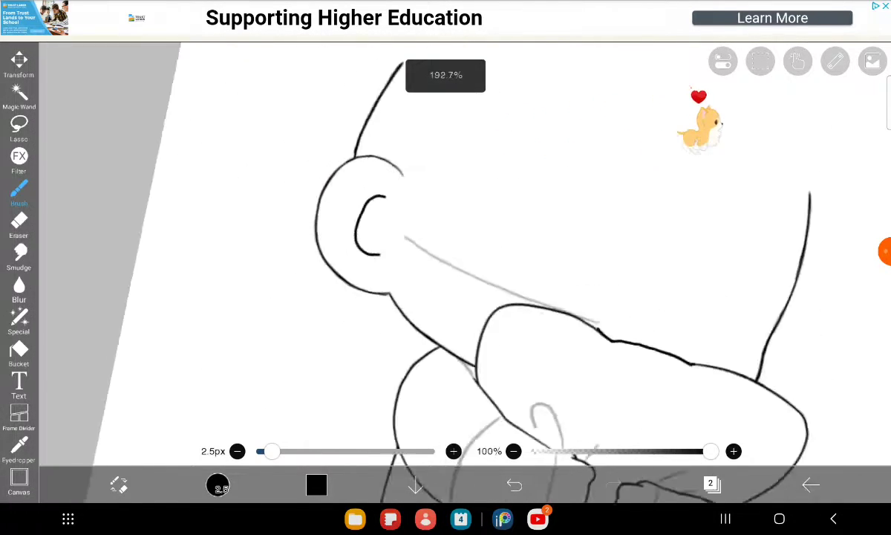
{"action": "scroll", "coordinate": [445, 252], "scroll_direction": "down", "scroll_amount": 1}
{"action": "scroll", "coordinate": [446, 252], "scroll_direction": "down", "scroll_amount": 2}
{"action": "scroll", "coordinate": [445, 252], "scroll_direction": "up", "scroll_amount": 1}
{"action": "scroll", "coordinate": [445, 253], "scroll_direction": "up", "scroll_amount": 2}
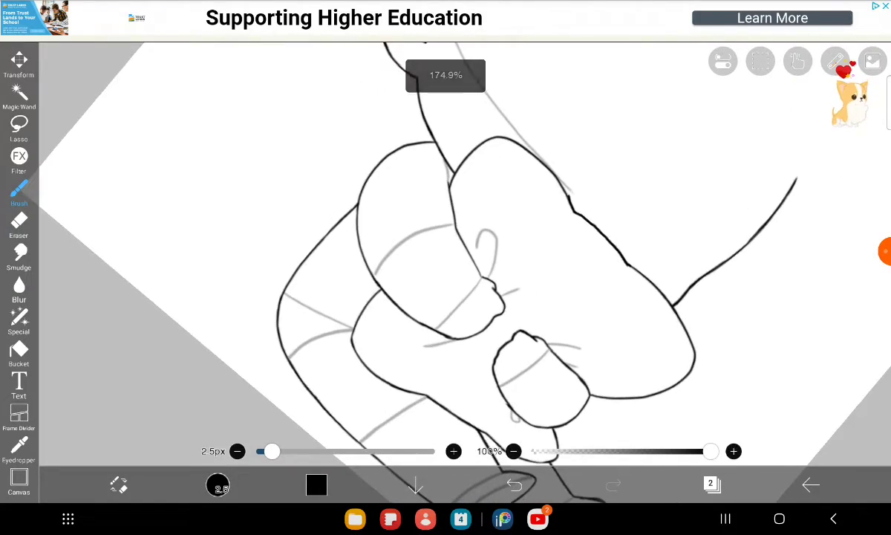
{"action": "scroll", "coordinate": [446, 253], "scroll_direction": "up", "scroll_amount": 2}
{"action": "scroll", "coordinate": [445, 252], "scroll_direction": "up", "scroll_amount": 1}
{"action": "scroll", "coordinate": [445, 252], "scroll_direction": "up", "scroll_amount": 1}
{"action": "scroll", "coordinate": [445, 252], "scroll_direction": "down", "scroll_amount": 1}
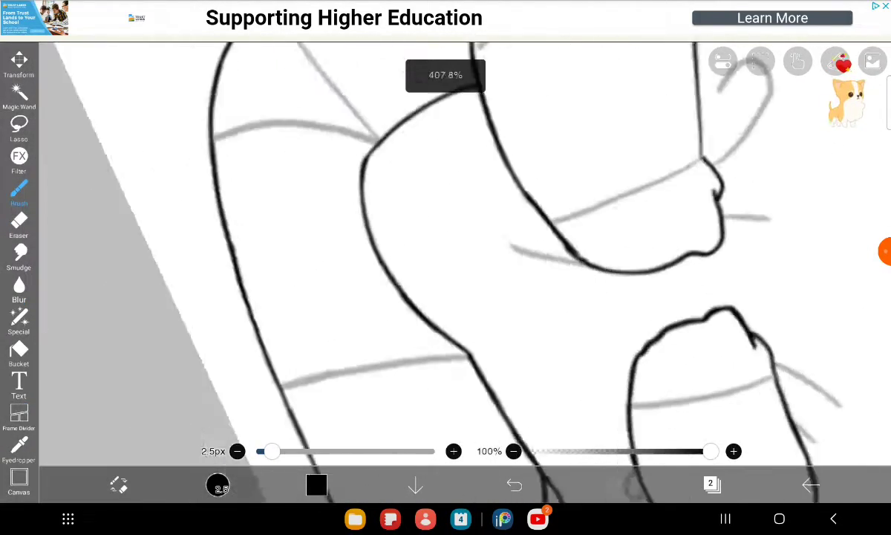
{"action": "scroll", "coordinate": [445, 253], "scroll_direction": "down", "scroll_amount": 1}
{"action": "scroll", "coordinate": [445, 253], "scroll_direction": "down", "scroll_amount": 1}
{"action": "scroll", "coordinate": [445, 252], "scroll_direction": "down", "scroll_amount": 1}
{"action": "scroll", "coordinate": [445, 253], "scroll_direction": "up", "scroll_amount": 1}
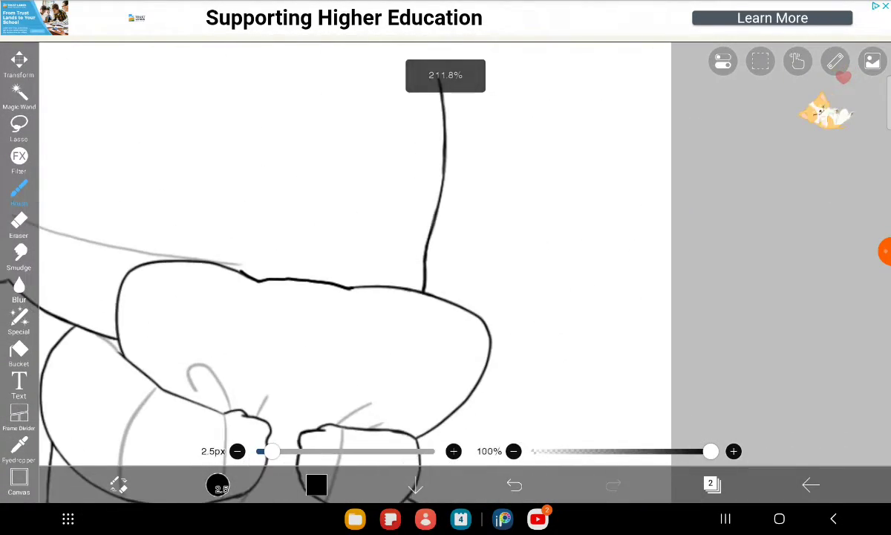
{"action": "scroll", "coordinate": [445, 253], "scroll_direction": "down", "scroll_amount": 1}
{"action": "scroll", "coordinate": [445, 253], "scroll_direction": "down", "scroll_amount": 1}
{"action": "scroll", "coordinate": [445, 252], "scroll_direction": "down", "scroll_amount": 1}
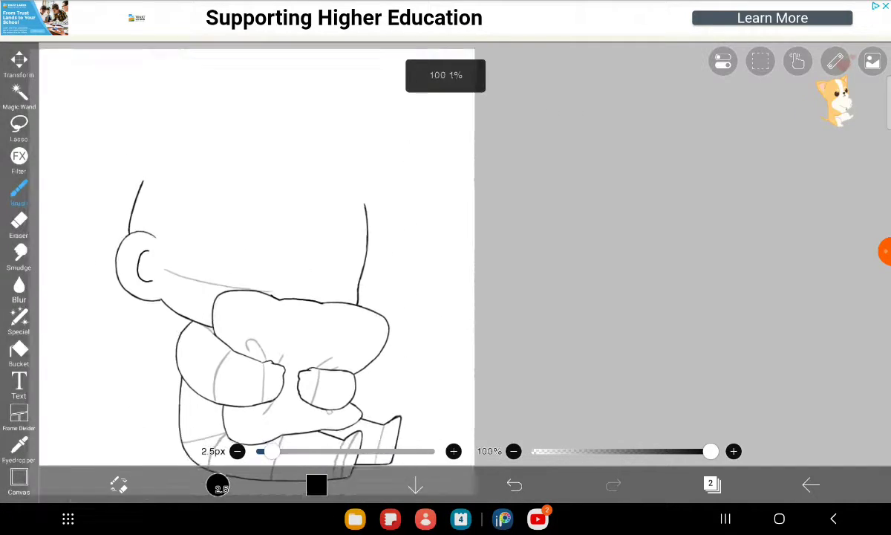
{"action": "scroll", "coordinate": [446, 252], "scroll_direction": "up", "scroll_amount": 1}
{"action": "scroll", "coordinate": [445, 253], "scroll_direction": "up", "scroll_amount": 1}
{"action": "scroll", "coordinate": [446, 252], "scroll_direction": "up", "scroll_amount": 1}
{"action": "scroll", "coordinate": [446, 253], "scroll_direction": "down", "scroll_amount": 1}
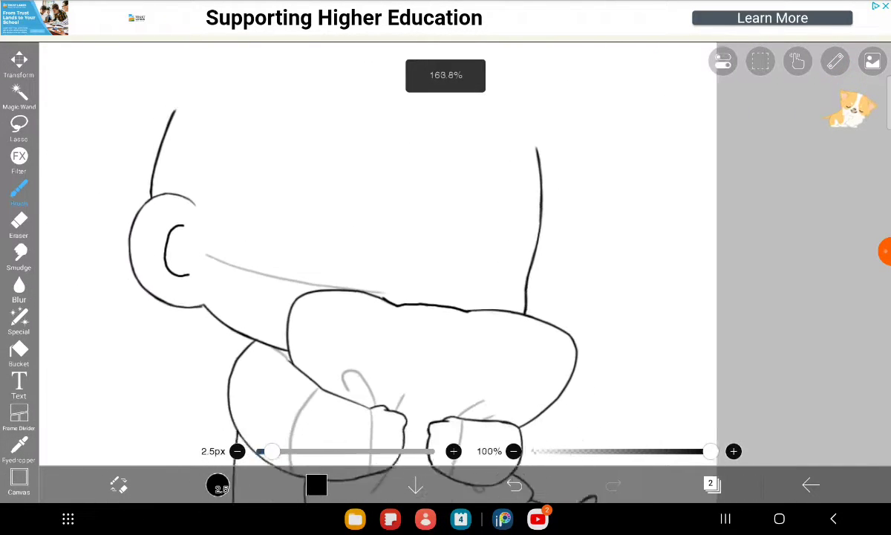
{"action": "scroll", "coordinate": [446, 253], "scroll_direction": "down", "scroll_amount": 1}
{"action": "scroll", "coordinate": [446, 252], "scroll_direction": "up", "scroll_amount": 1}
{"action": "scroll", "coordinate": [446, 252], "scroll_direction": "down", "scroll_amount": 1}
{"action": "scroll", "coordinate": [446, 252], "scroll_direction": "up", "scroll_amount": 1}
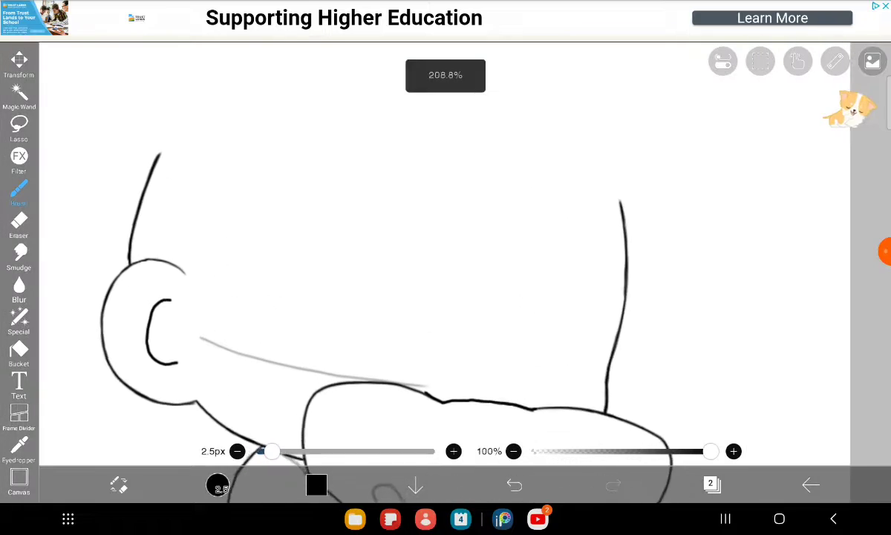
{"action": "scroll", "coordinate": [445, 252], "scroll_direction": "up", "scroll_amount": 1}
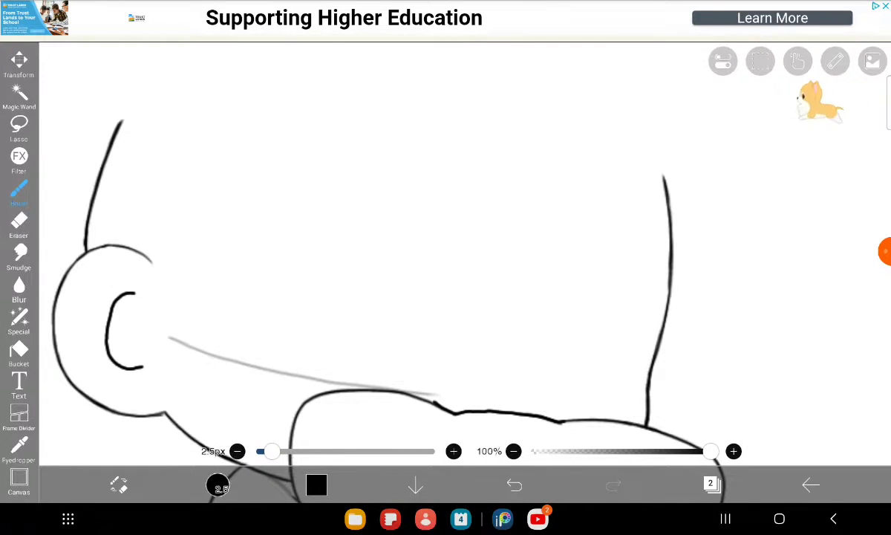
Step: Open the Materials library and browse the Tracing Sketches (Partial) category
{"action": "left_click", "coordinate": [873, 61]}
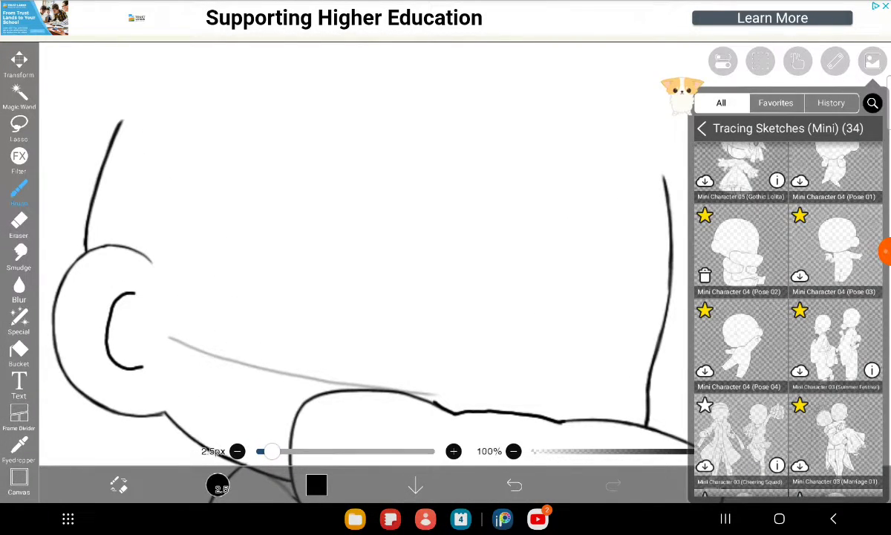
{"action": "left_click", "coordinate": [702, 128]}
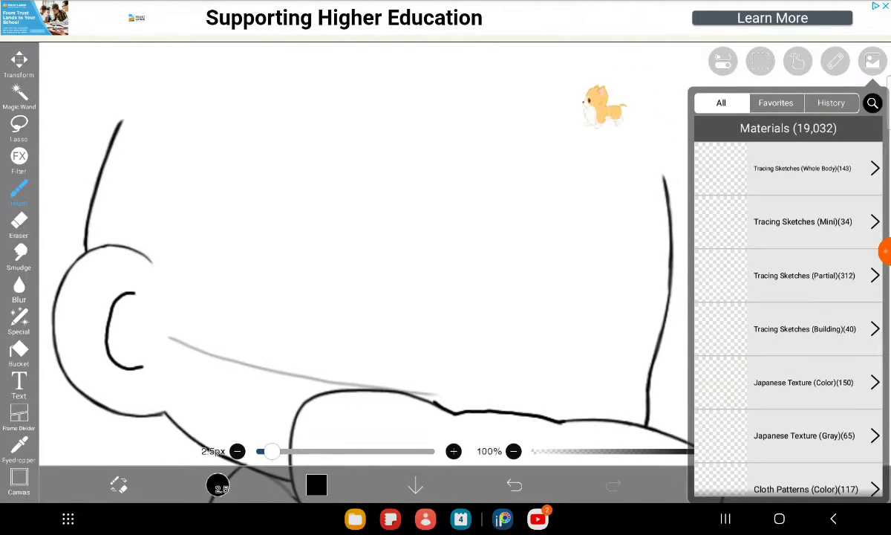
{"action": "left_click", "coordinate": [804, 275]}
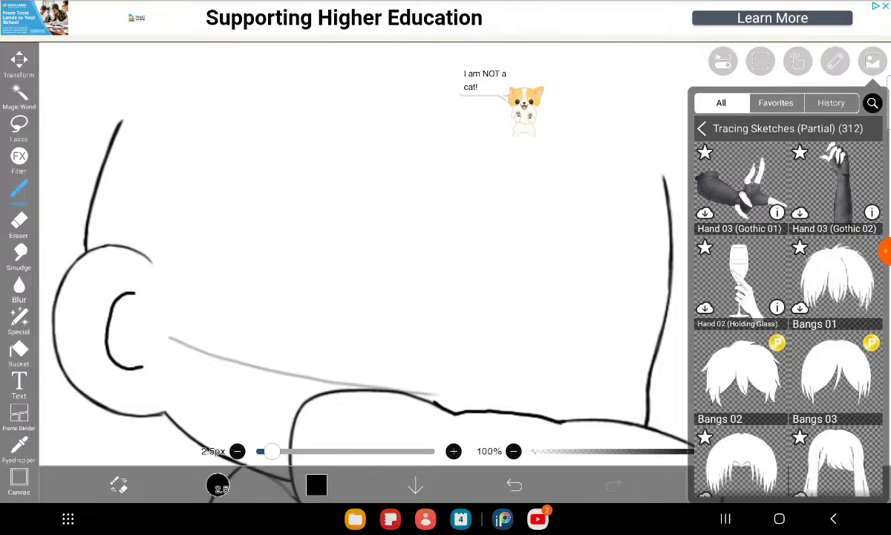
{"action": "scroll", "coordinate": [787, 312], "scroll_direction": "down", "scroll_amount": 5}
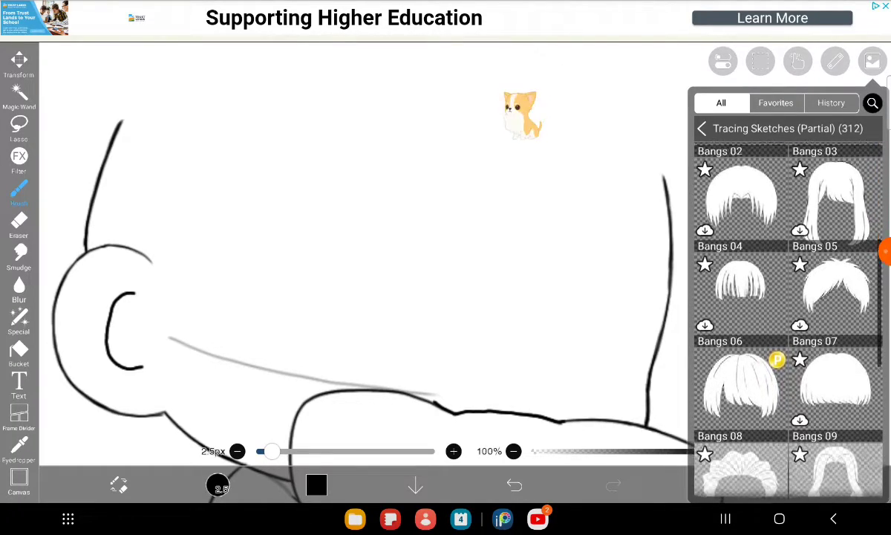
{"action": "scroll", "coordinate": [787, 311], "scroll_direction": "down", "scroll_amount": 10}
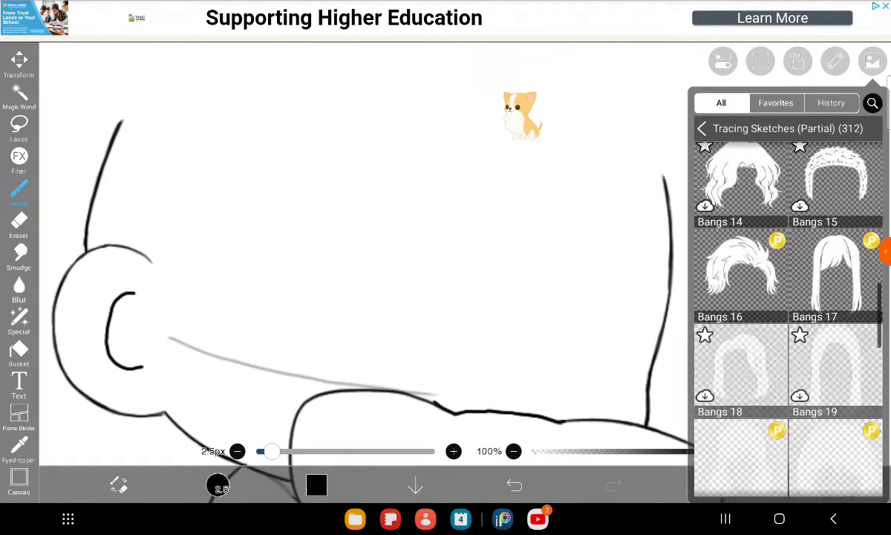
{"action": "scroll", "coordinate": [787, 311], "scroll_direction": "down", "scroll_amount": 4}
{"action": "scroll", "coordinate": [787, 311], "scroll_direction": "down", "scroll_amount": 5}
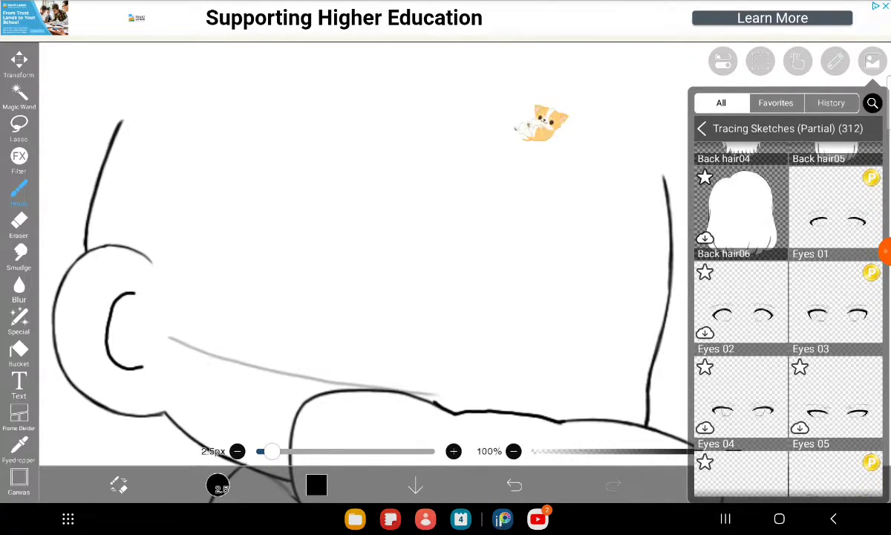
Step: Try placing the Eyes and Back hair materials, discard both, and return to the category list
{"action": "left_click", "coordinate": [835, 215]}
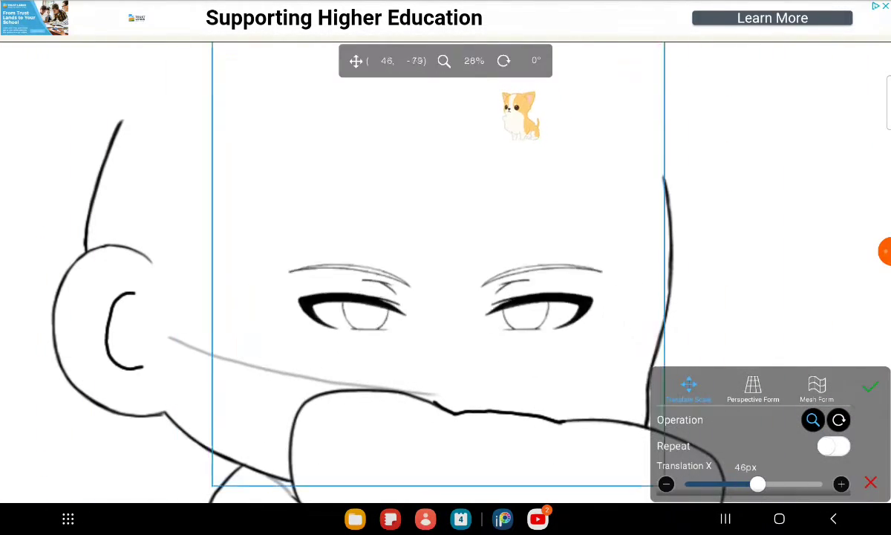
{"action": "mouse_move", "coordinate": [438, 263]}
{"action": "left_mouse_down"}
{"action": "mouse_move", "coordinate": [435, 271]}
{"action": "mouse_move", "coordinate": [487, 288]}
{"action": "left_mouse_up"}
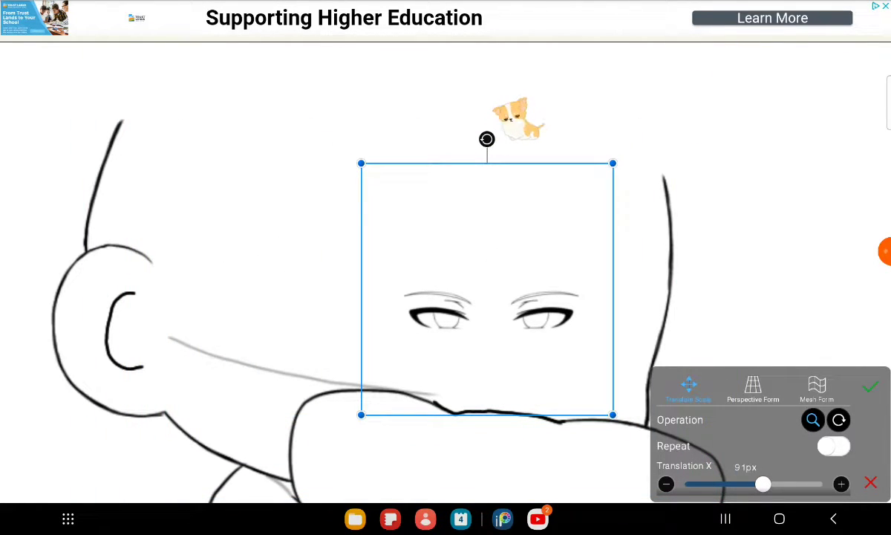
{"action": "left_click_drag", "start_coordinate": [486, 139], "coordinate": [519, 34]}
{"action": "key", "text": "Escape"}
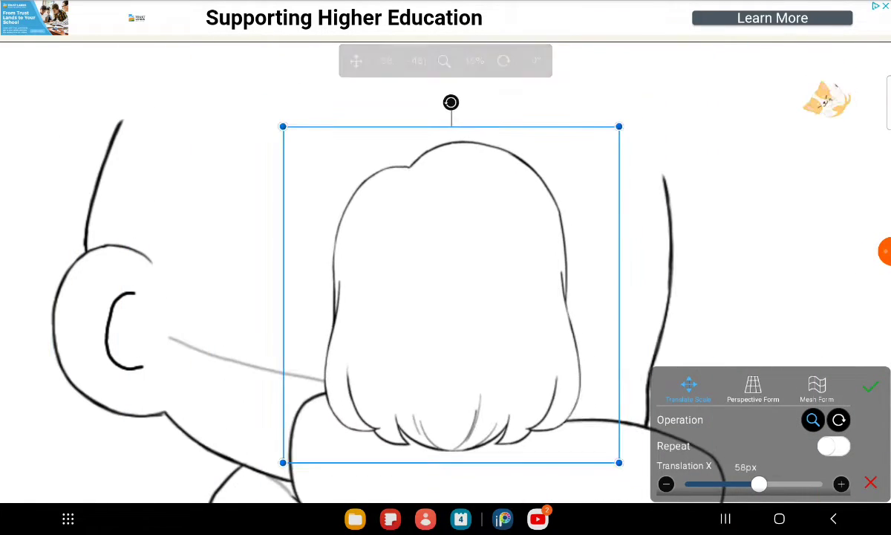
{"action": "left_click_drag", "start_coordinate": [434, 283], "coordinate": [447, 294]}
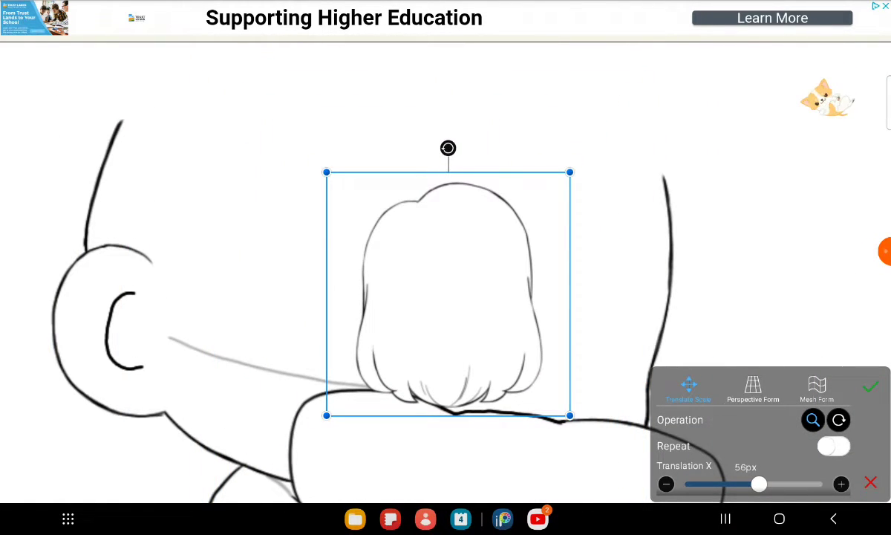
{"action": "left_click", "coordinate": [870, 483]}
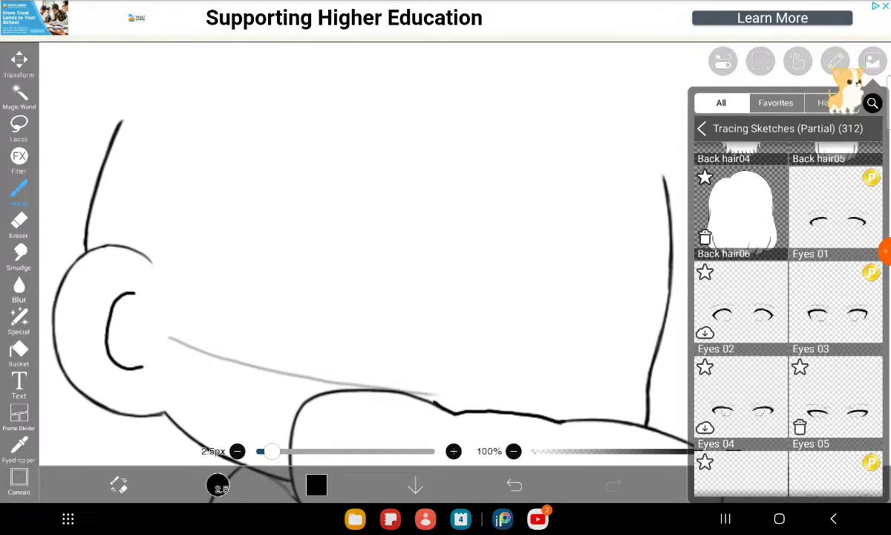
{"action": "left_click", "coordinate": [703, 128]}
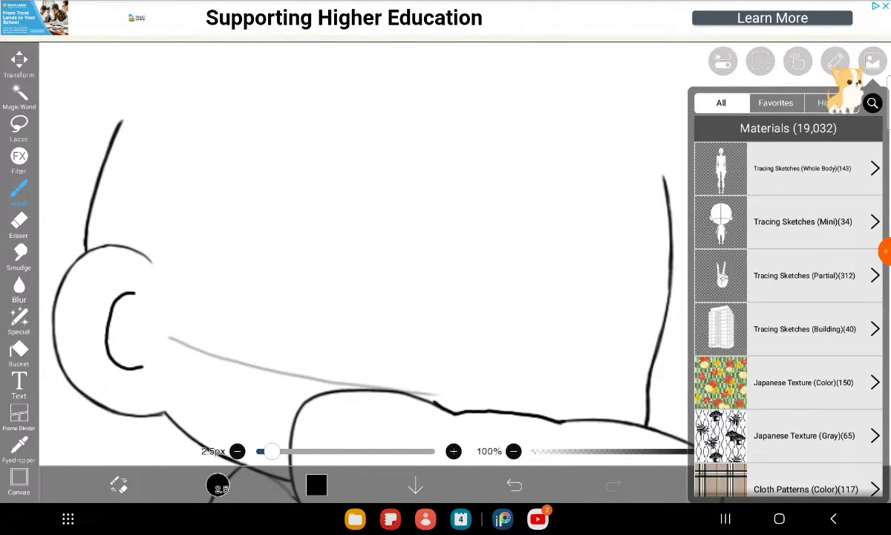
Step: Close the materials library and ink a curved closed-eye line on the face
{"action": "left_click", "coordinate": [872, 61]}
{"action": "scroll", "coordinate": [163, 438], "scroll_direction": "up", "scroll_amount": 10}
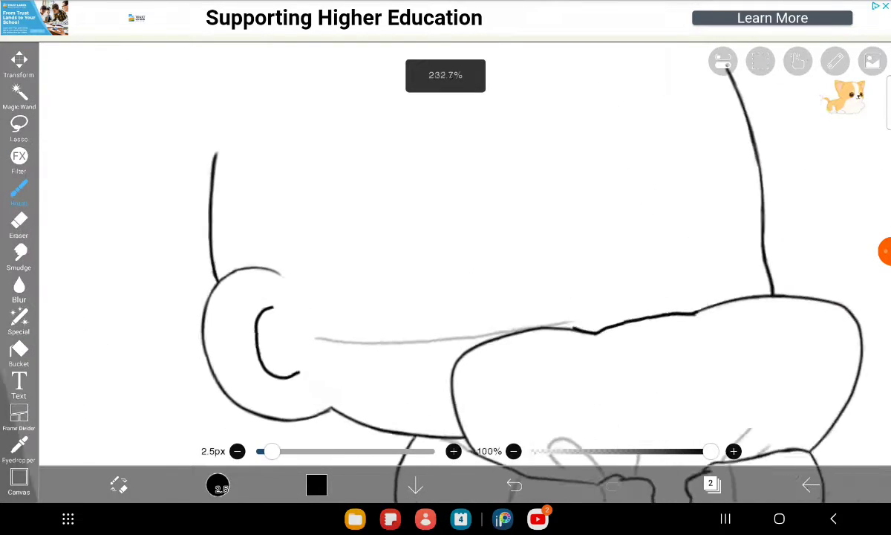
{"action": "scroll", "coordinate": [446, 297], "scroll_direction": "up", "scroll_amount": 3}
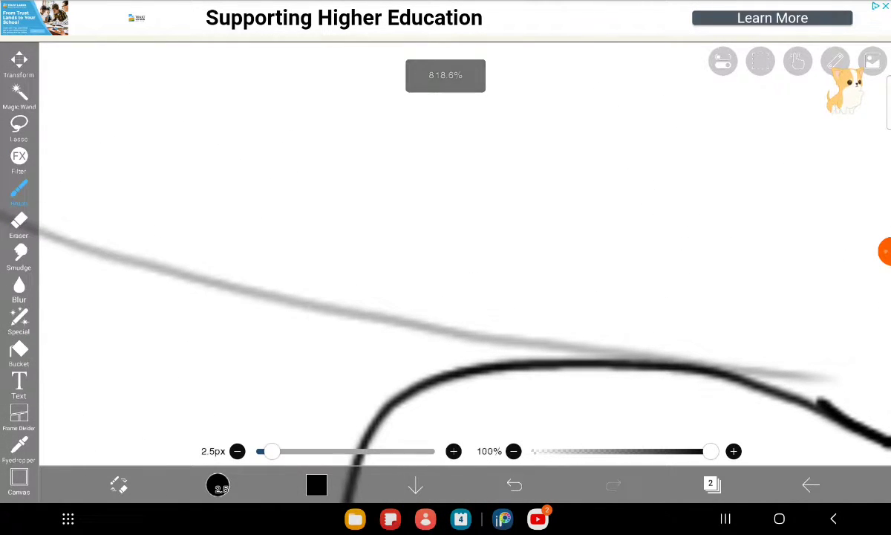
{"action": "left_click_drag", "start_coordinate": [414, 217], "coordinate": [558, 243]}
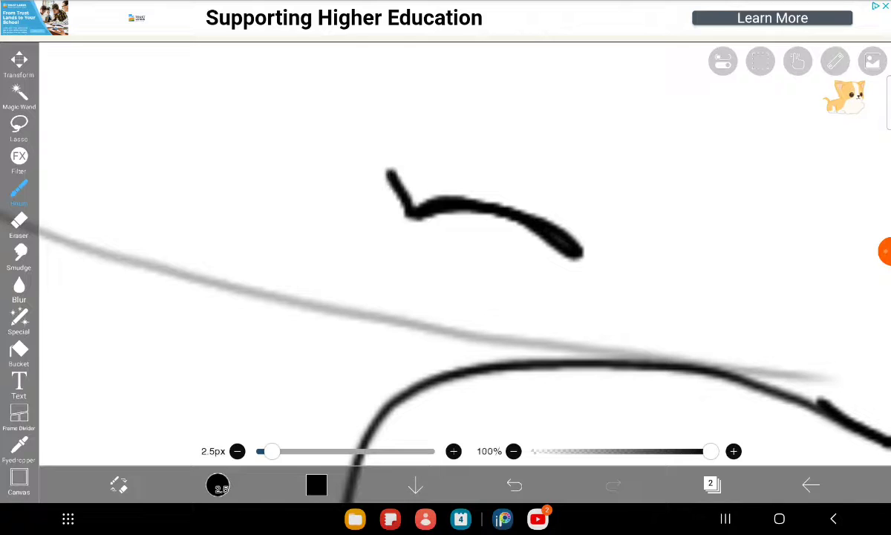
{"action": "scroll", "coordinate": [446, 297], "scroll_direction": "down", "scroll_amount": 5}
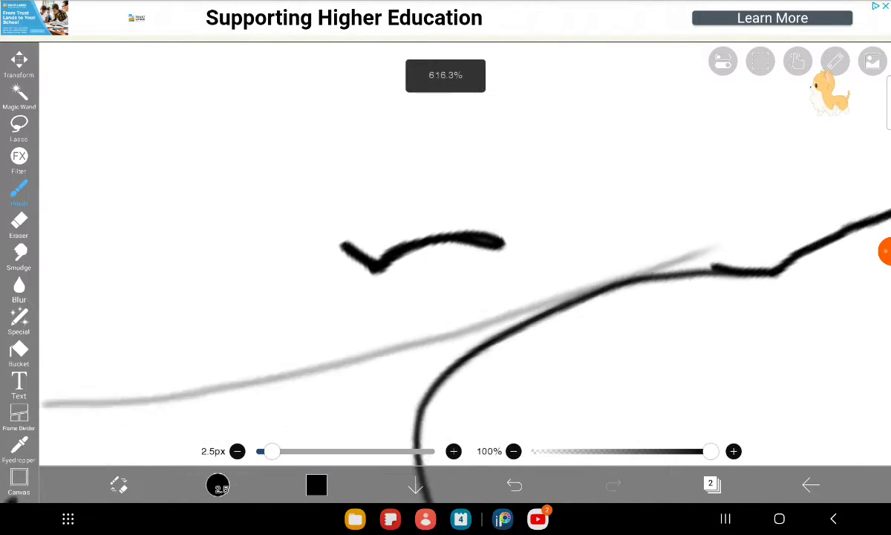
{"action": "scroll", "coordinate": [445, 245], "scroll_direction": "down", "scroll_amount": 2}
{"action": "scroll", "coordinate": [445, 245], "scroll_direction": "down", "scroll_amount": 2}
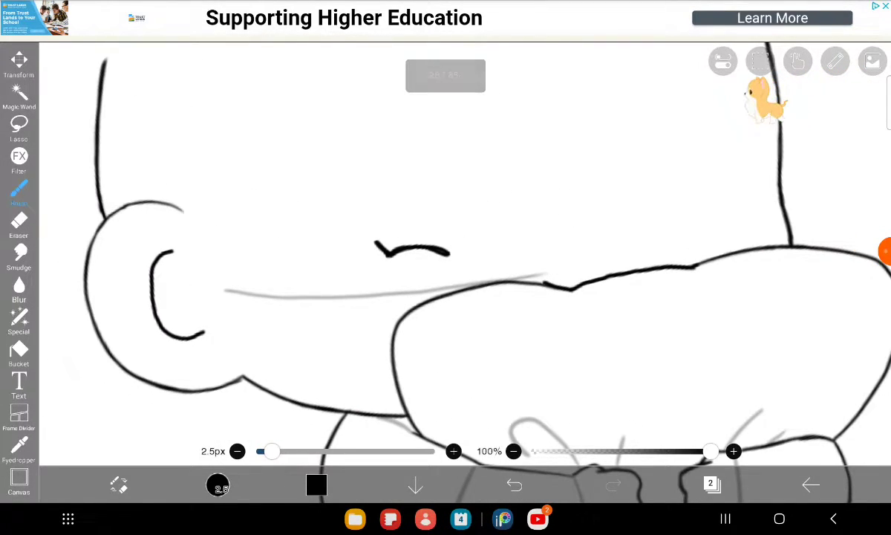
{"action": "scroll", "coordinate": [446, 297], "scroll_direction": "up", "scroll_amount": 3}
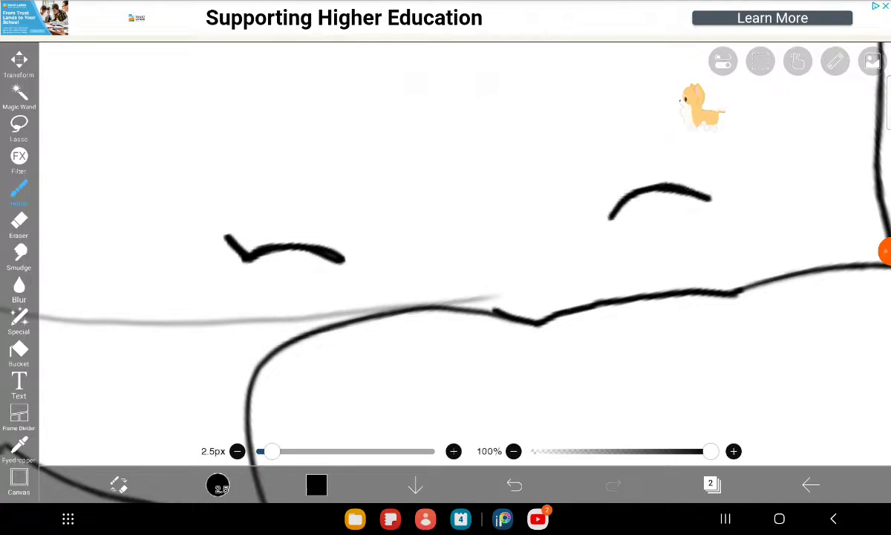
Step: Undo the stray stroke below the right eye and zoom out to view the drawing
{"action": "left_click_drag", "start_coordinate": [625, 224], "coordinate": [662, 284]}
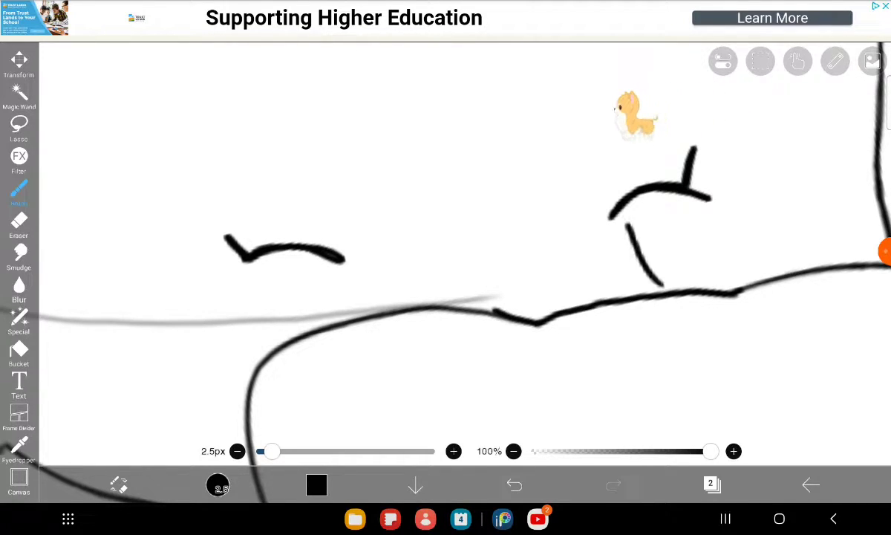
{"action": "key", "text": "ctrl+z"}
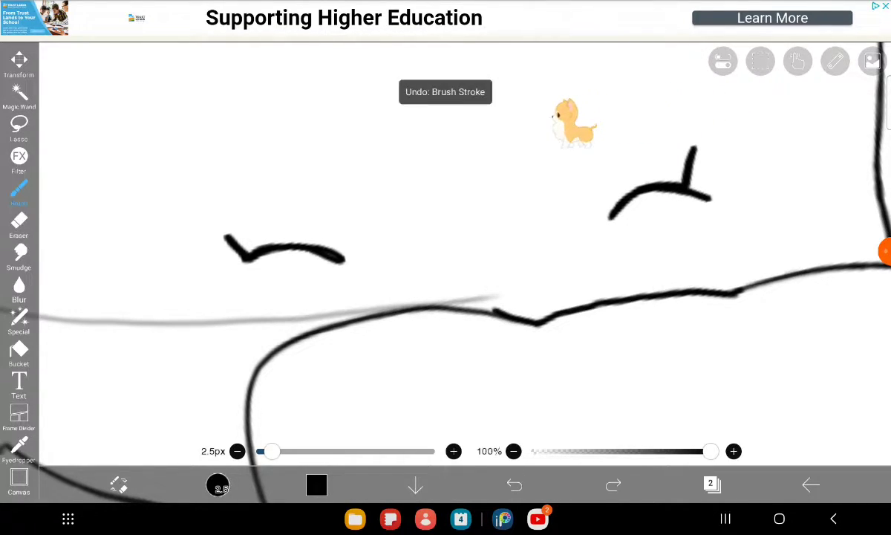
{"action": "scroll", "coordinate": [446, 260], "scroll_direction": "down", "scroll_amount": 2}
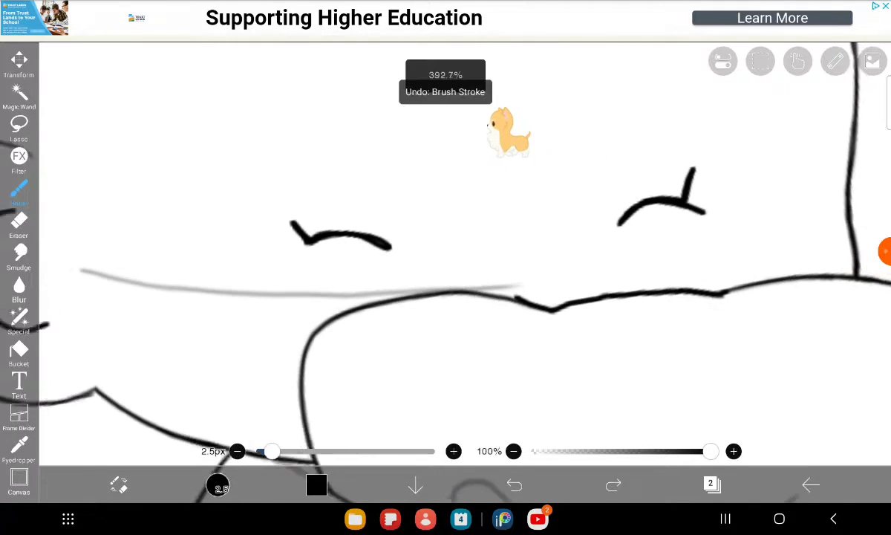
{"action": "scroll", "coordinate": [445, 260], "scroll_direction": "down", "scroll_amount": 3}
{"action": "scroll", "coordinate": [446, 260], "scroll_direction": "down", "scroll_amount": 2}
Step: Draw the jagged bangs from the ear tip across the forehead
{"action": "scroll", "coordinate": [445, 260], "scroll_direction": "down", "scroll_amount": 3}
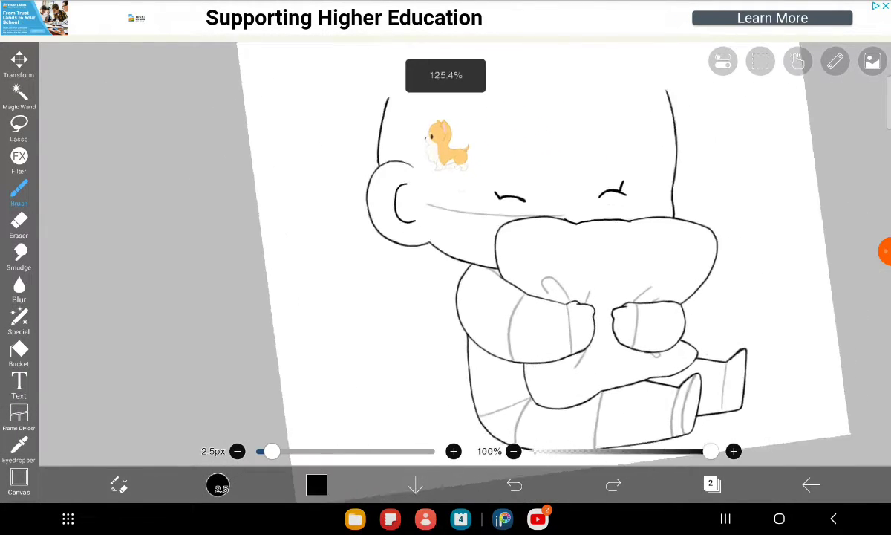
{"action": "scroll", "coordinate": [445, 259], "scroll_direction": "up", "scroll_amount": 3}
{"action": "scroll", "coordinate": [445, 260], "scroll_direction": "down", "scroll_amount": 2}
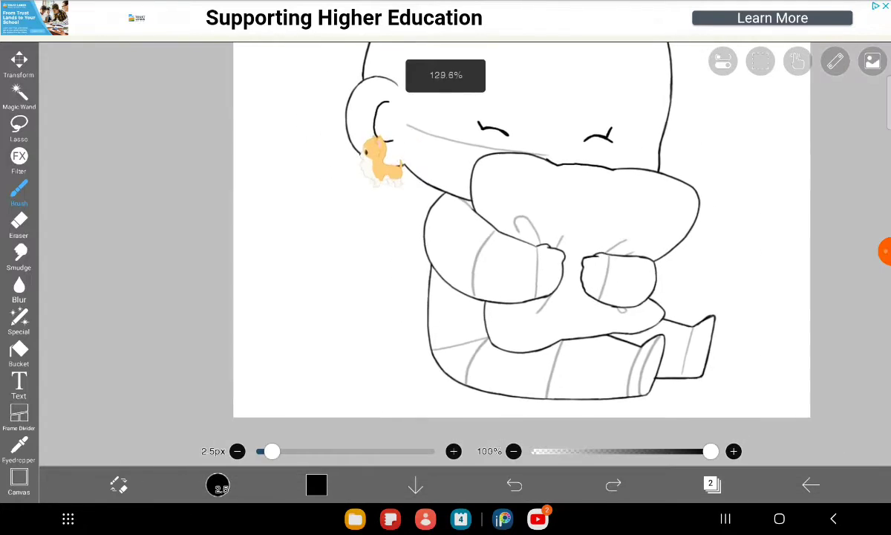
{"action": "scroll", "coordinate": [445, 260], "scroll_direction": "down", "scroll_amount": 2}
{"action": "scroll", "coordinate": [445, 260], "scroll_direction": "down", "scroll_amount": 2}
{"action": "scroll", "coordinate": [446, 259], "scroll_direction": "up", "scroll_amount": 1}
{"action": "scroll", "coordinate": [445, 260], "scroll_direction": "up", "scroll_amount": 3}
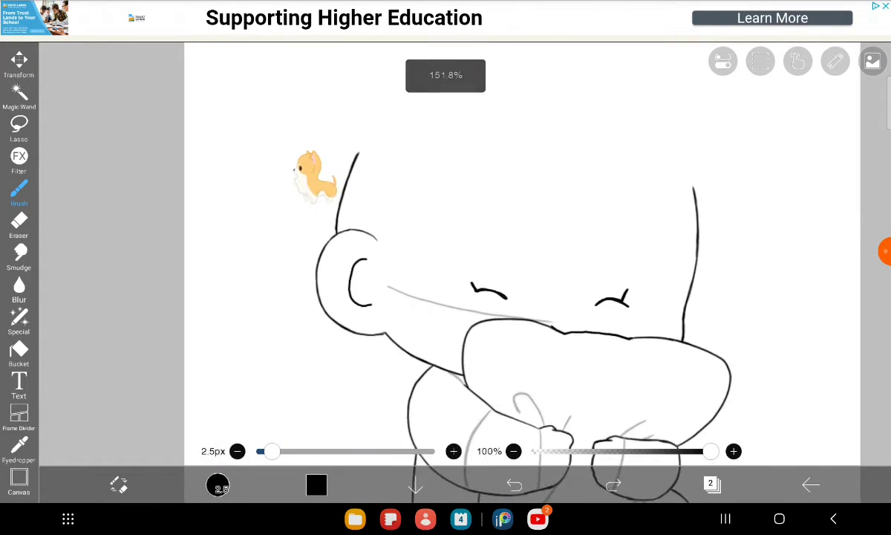
{"action": "scroll", "coordinate": [446, 260], "scroll_direction": "up", "scroll_amount": 2}
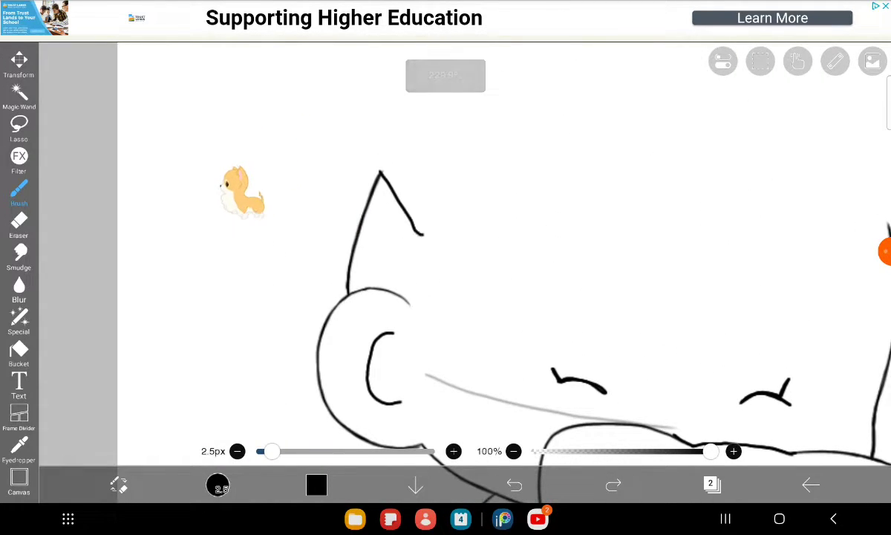
{"action": "left_click_drag", "start_coordinate": [423, 235], "coordinate": [488, 194]}
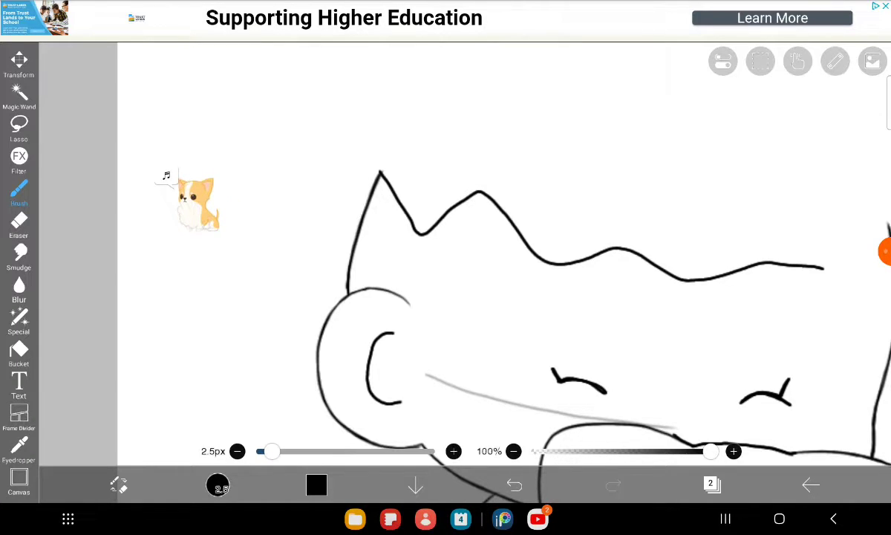
Step: Outline the long hair curving down the left side of the head
{"action": "scroll", "coordinate": [446, 259], "scroll_direction": "down", "scroll_amount": 1}
{"action": "scroll", "coordinate": [446, 260], "scroll_direction": "up", "scroll_amount": 1}
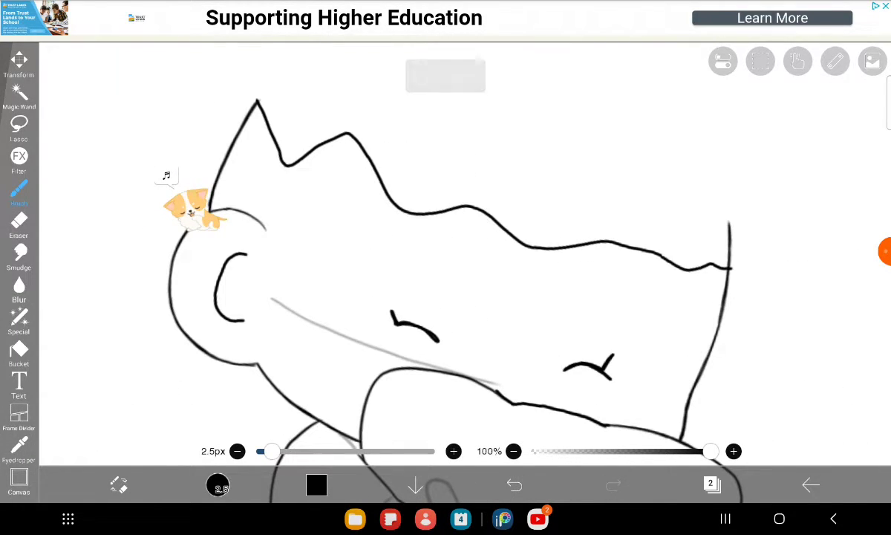
{"action": "scroll", "coordinate": [445, 260], "scroll_direction": "down", "scroll_amount": 3}
{"action": "scroll", "coordinate": [445, 259], "scroll_direction": "up", "scroll_amount": 1}
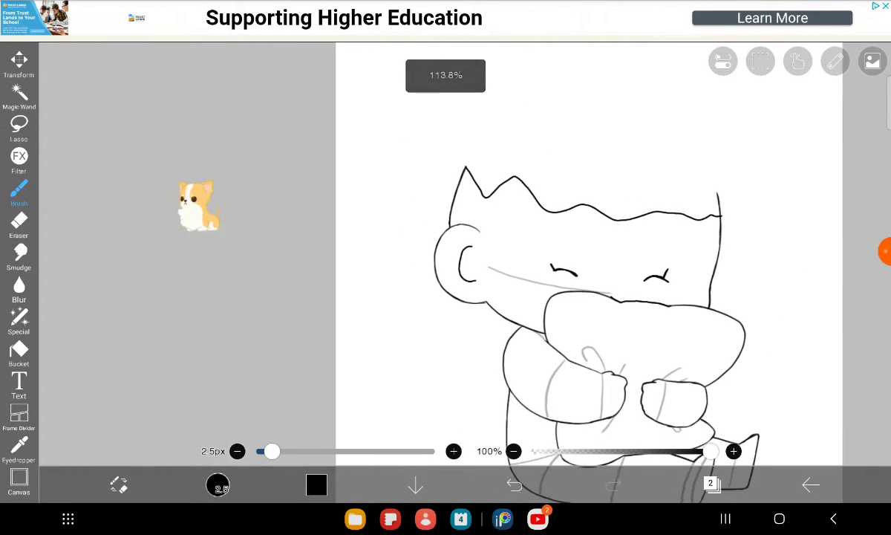
{"action": "left_click_drag", "start_coordinate": [460, 121], "coordinate": [405, 232]}
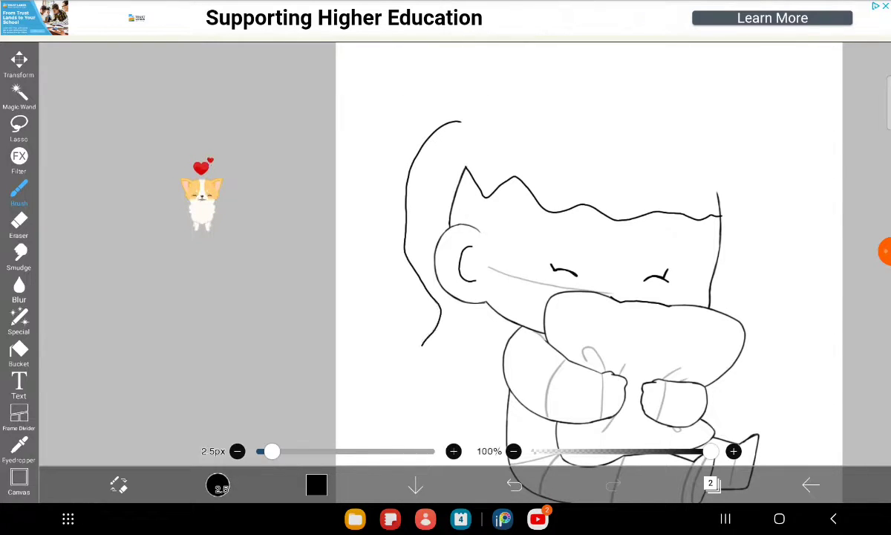
{"action": "scroll", "coordinate": [520, 297], "scroll_direction": "up", "scroll_amount": 3}
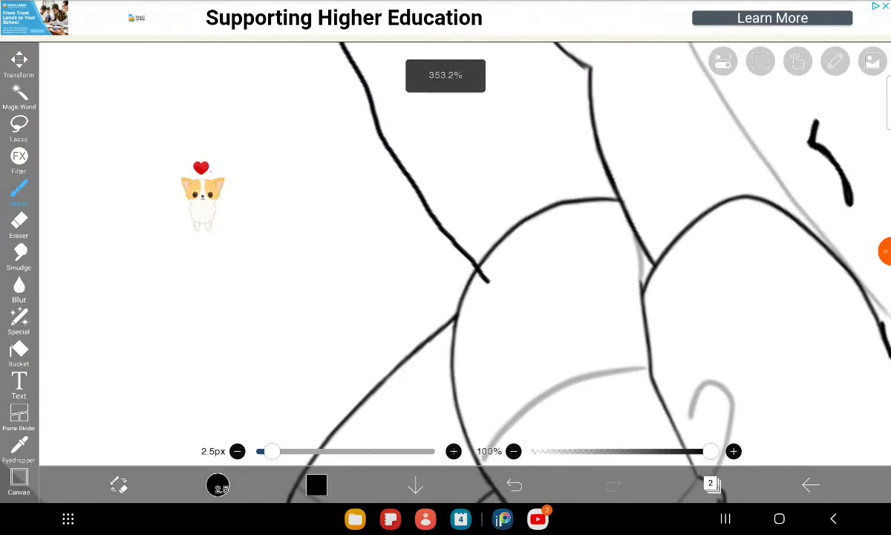
{"action": "scroll", "coordinate": [520, 297], "scroll_direction": "up", "scroll_amount": 2}
{"action": "scroll", "coordinate": [445, 260], "scroll_direction": "down", "scroll_amount": 3}
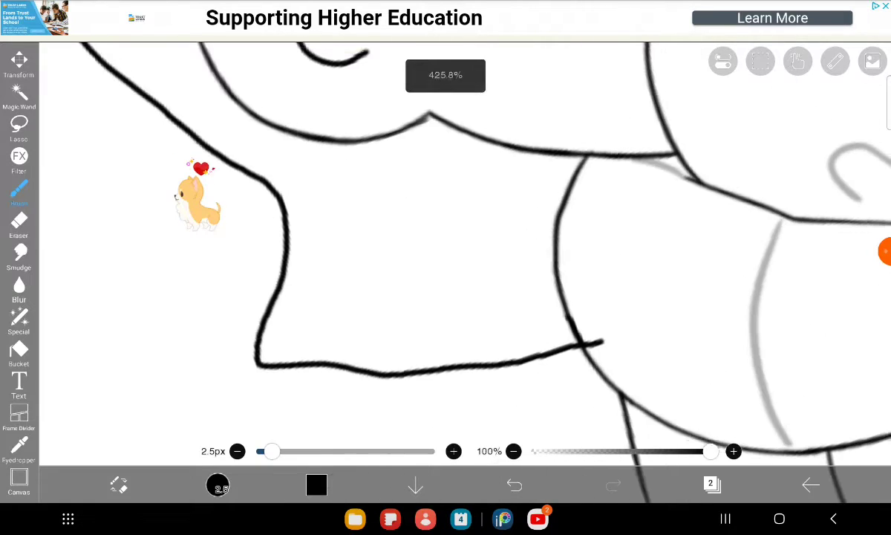
{"action": "scroll", "coordinate": [445, 260], "scroll_direction": "down", "scroll_amount": 2}
{"action": "scroll", "coordinate": [446, 260], "scroll_direction": "down", "scroll_amount": 2}
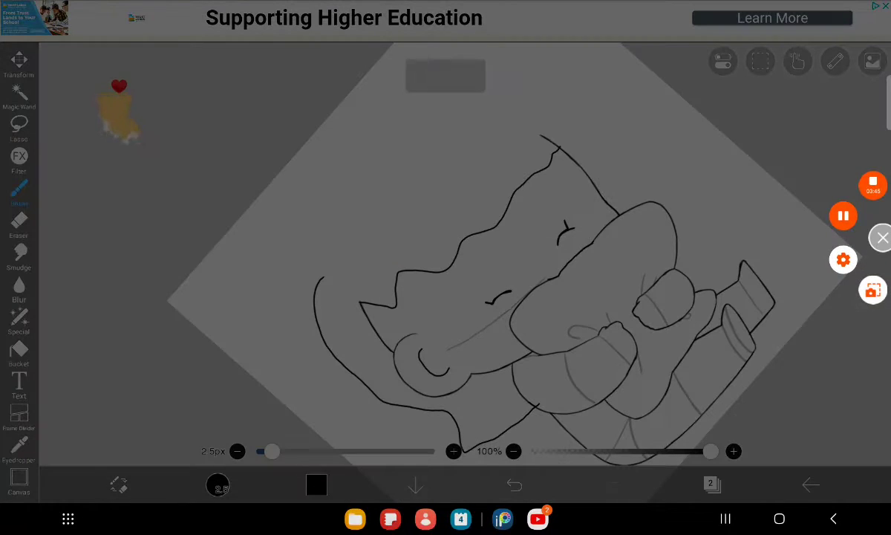
{"action": "left_click", "coordinate": [886, 251]}
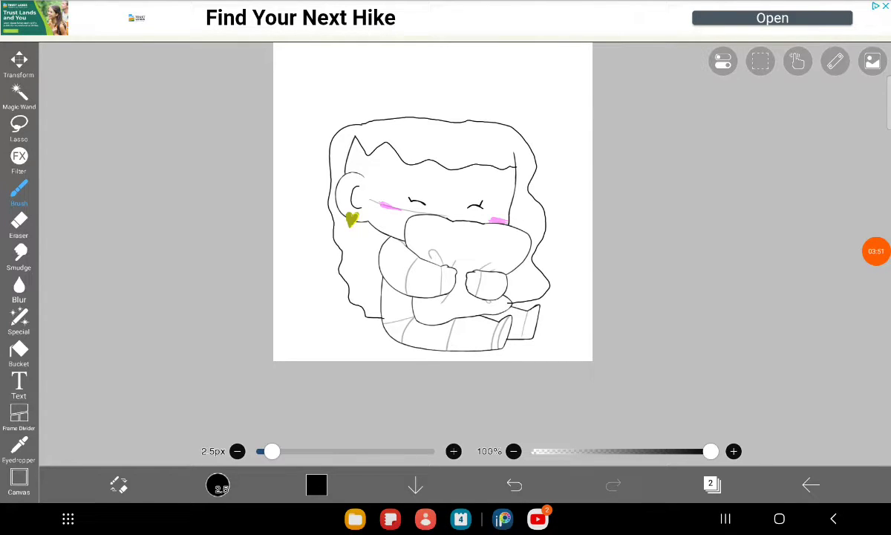
Step: Bucket-fill the hair brown, skin beige, sweater green and pillow magenta
{"action": "left_click", "coordinate": [876, 251]}
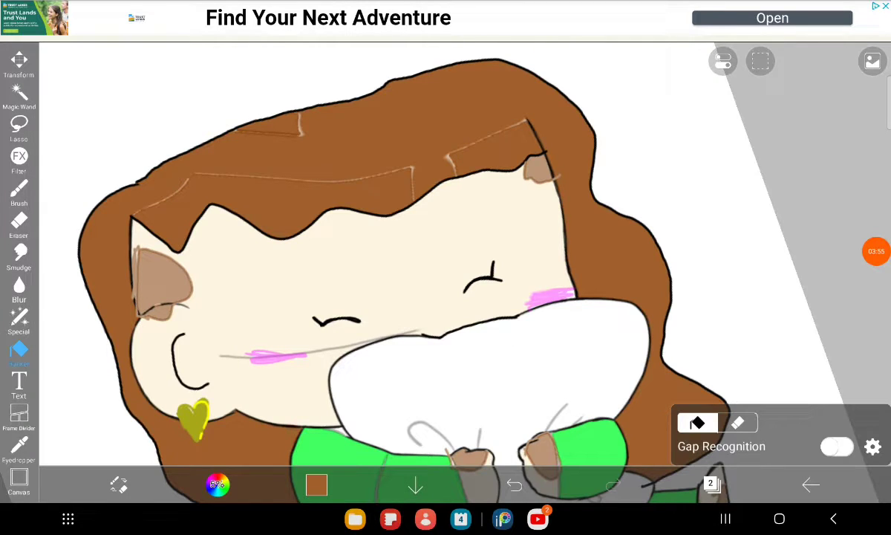
{"action": "left_click", "coordinate": [876, 251]}
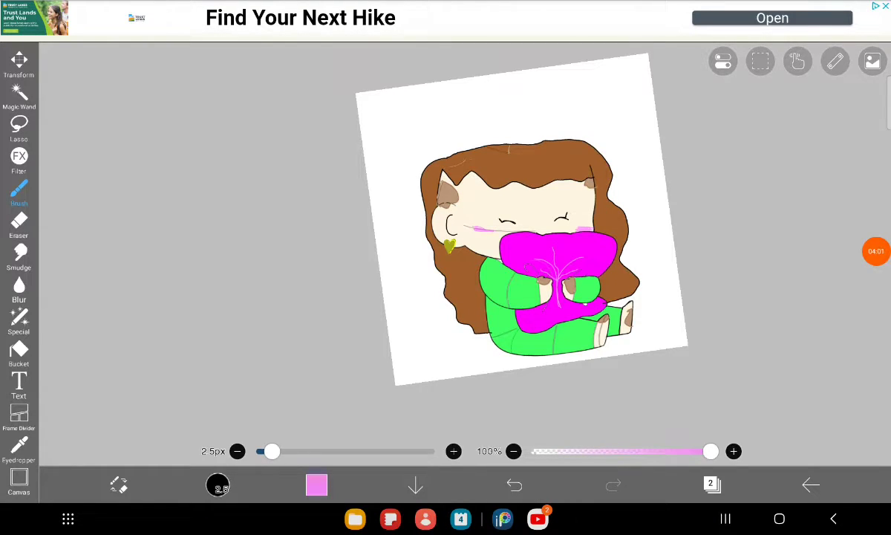
{"action": "left_click", "coordinate": [876, 251]}
{"action": "left_click", "coordinate": [876, 251]}
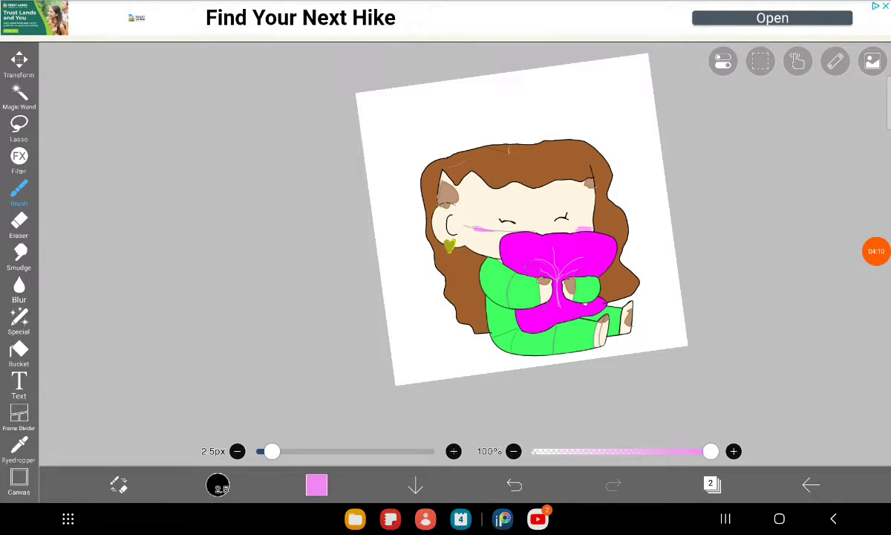
Step: Return to My Gallery, leaving the chibi as Untitled38, and create a new blank canvas
{"action": "left_click", "coordinate": [811, 484]}
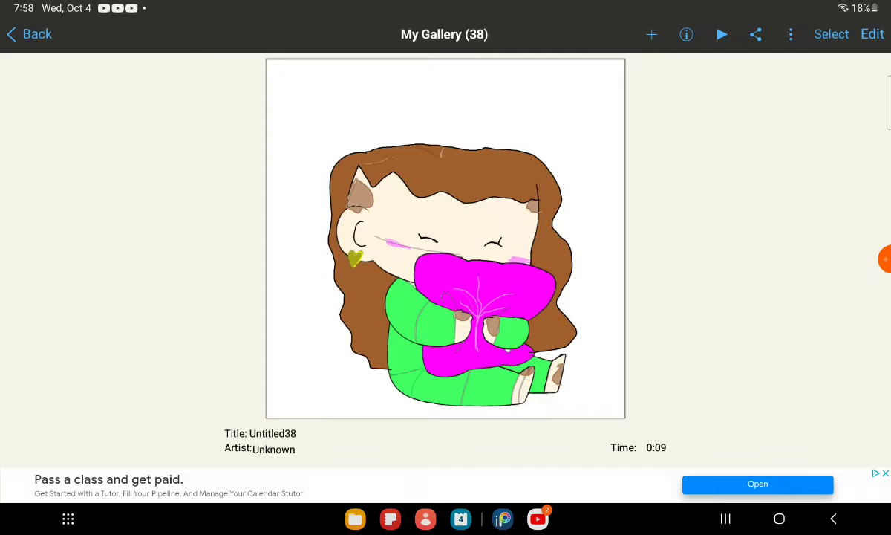
{"action": "left_click", "coordinate": [652, 34]}
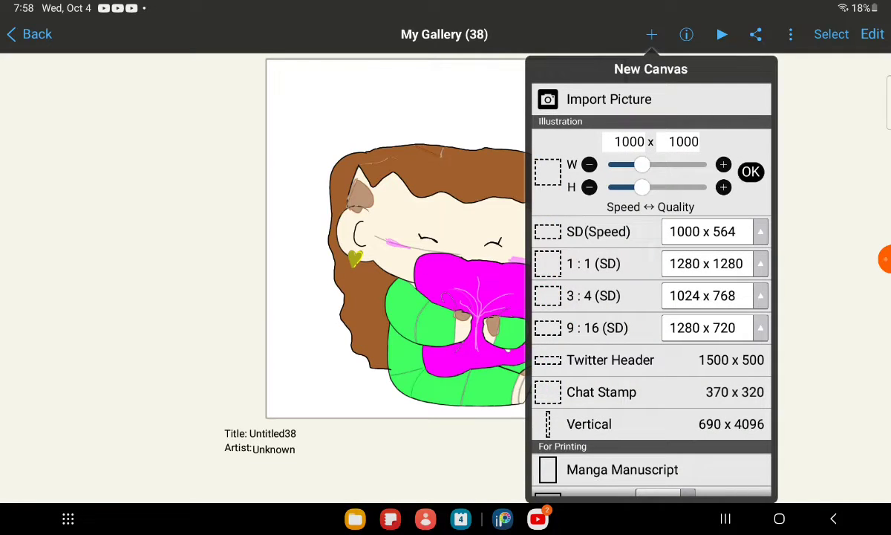
{"action": "left_click", "coordinate": [750, 170]}
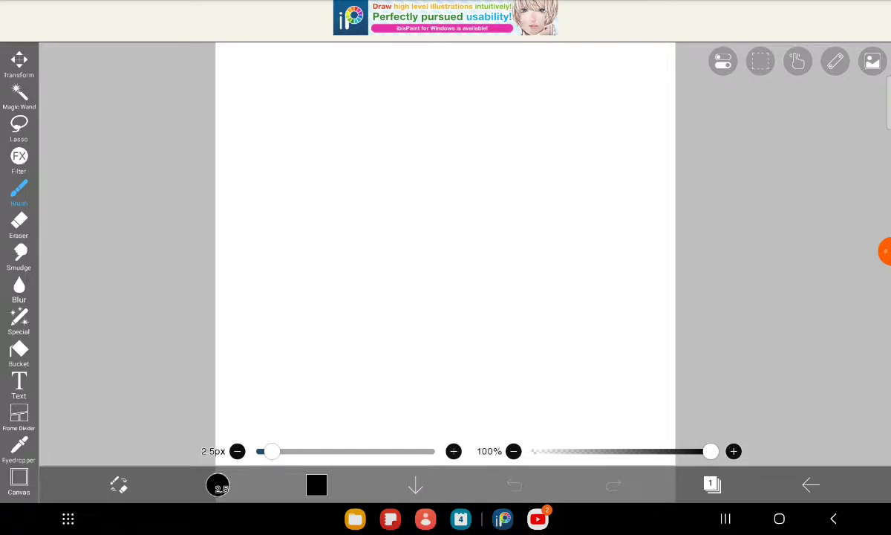
Step: Insert a standing-woman whole-body tracing sketch, moved up-right and shrunk to fit the page
{"action": "left_click", "coordinate": [872, 60]}
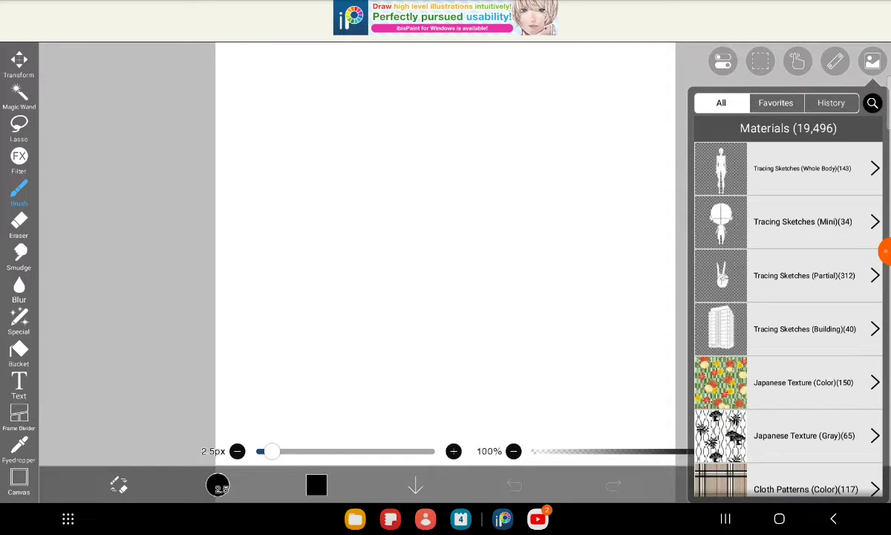
{"action": "left_click", "coordinate": [802, 168]}
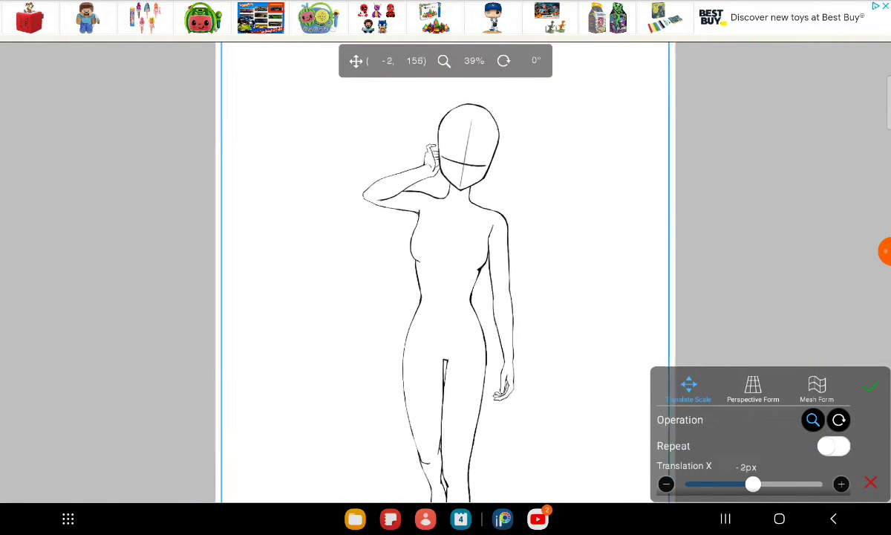
{"action": "left_click_drag", "start_coordinate": [445, 89], "coordinate": [453, 70]}
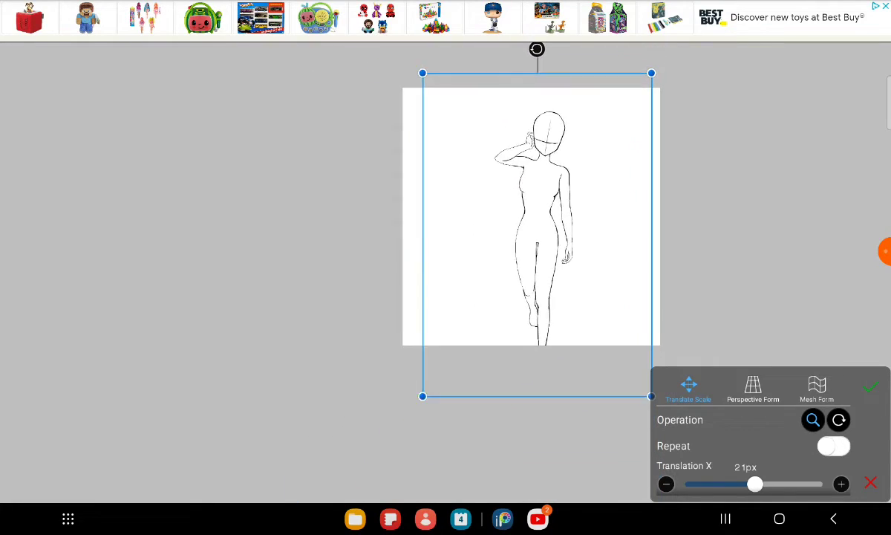
{"action": "left_click_drag", "start_coordinate": [536, 48], "coordinate": [541, 43]}
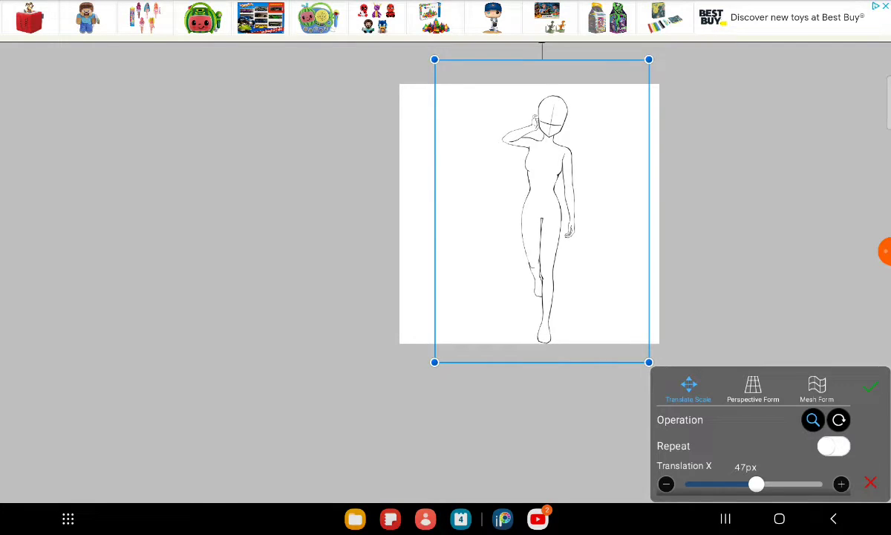
{"action": "left_click", "coordinate": [870, 386]}
Step: Erase the dark curve and the faint leftover line under the arm with a small eraser
{"action": "scroll", "coordinate": [534, 223], "scroll_direction": "up", "scroll_amount": 3}
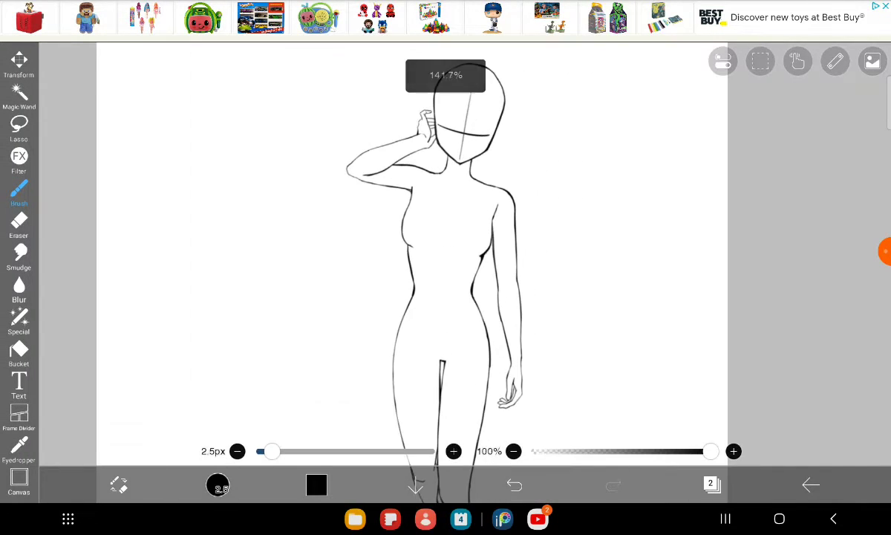
{"action": "scroll", "coordinate": [534, 223], "scroll_direction": "up", "scroll_amount": 5}
{"action": "scroll", "coordinate": [535, 223], "scroll_direction": "up", "scroll_amount": 4}
{"action": "scroll", "coordinate": [534, 223], "scroll_direction": "up", "scroll_amount": 2}
{"action": "scroll", "coordinate": [445, 252], "scroll_direction": "up", "scroll_amount": 1}
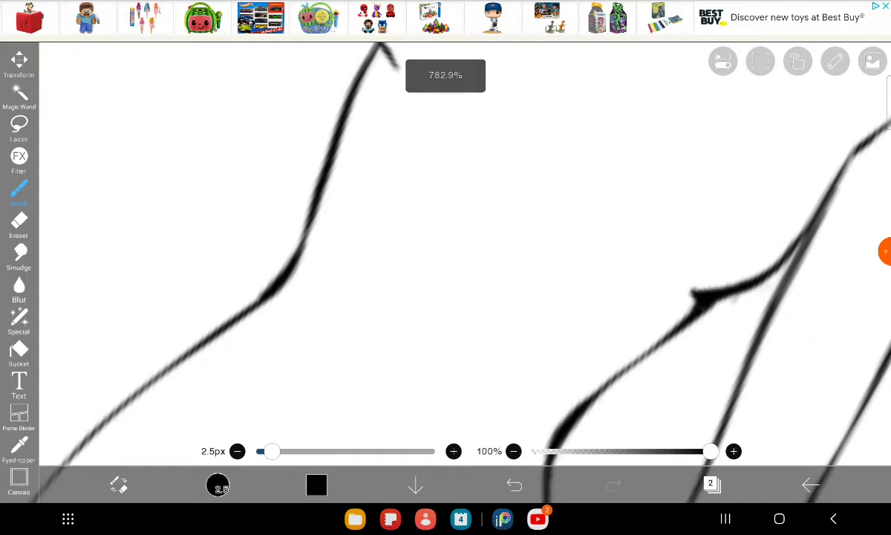
{"action": "scroll", "coordinate": [445, 253], "scroll_direction": "up", "scroll_amount": 3}
{"action": "scroll", "coordinate": [445, 252], "scroll_direction": "up", "scroll_amount": 2}
{"action": "scroll", "coordinate": [445, 252], "scroll_direction": "up", "scroll_amount": 3}
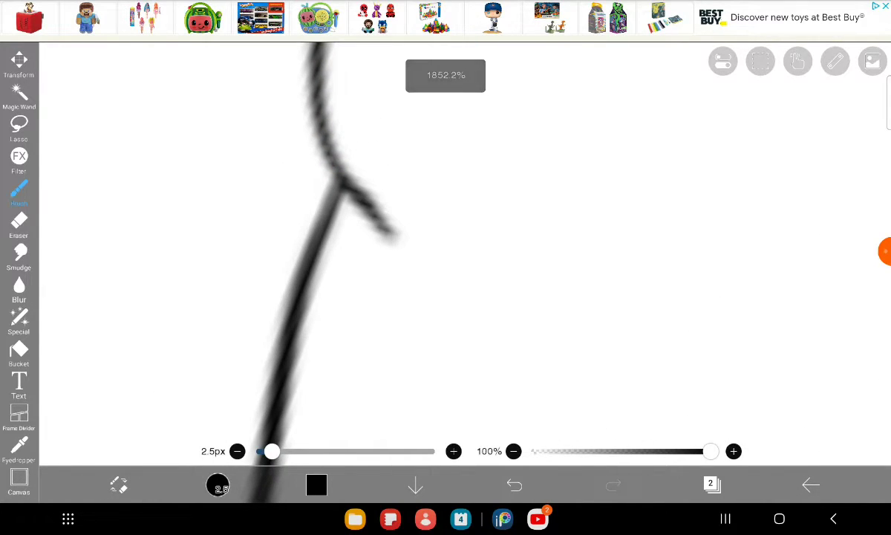
{"action": "left_click", "coordinate": [19, 220]}
{"action": "left_click_drag", "start_coordinate": [338, 451], "coordinate": [276, 451]}
{"action": "scroll", "coordinate": [446, 252], "scroll_direction": "down", "scroll_amount": 4}
{"action": "left_click_drag", "start_coordinate": [389, 268], "coordinate": [387, 152]}
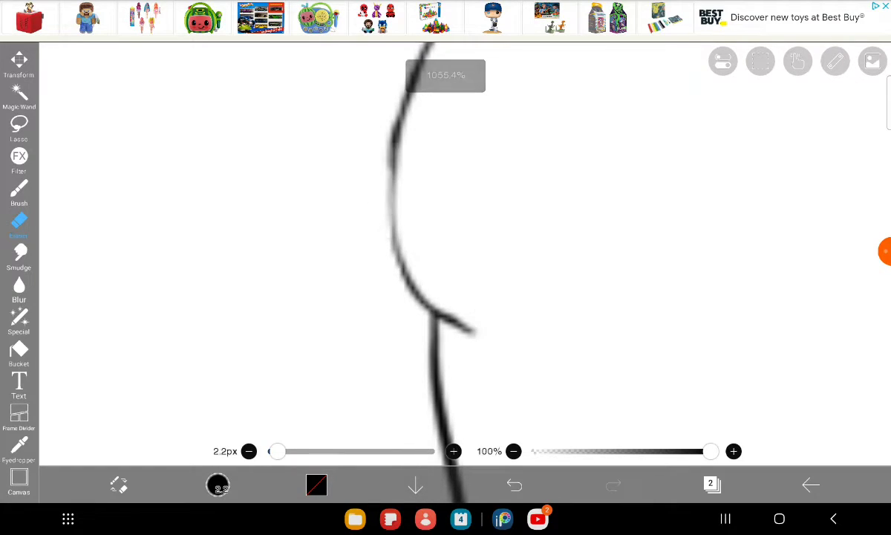
{"action": "mouse_move", "coordinate": [388, 119]}
{"action": "left_mouse_down"}
{"action": "mouse_move", "coordinate": [395, 256]}
{"action": "mouse_move", "coordinate": [397, 127]}
{"action": "left_mouse_up"}
{"action": "scroll", "coordinate": [372, 216], "scroll_direction": "down", "scroll_amount": 4}
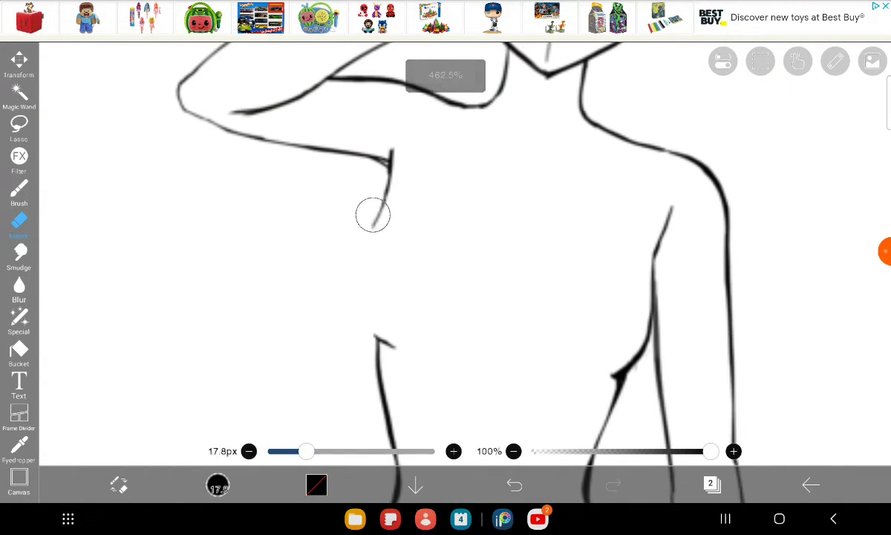
{"action": "left_click_drag", "start_coordinate": [372, 215], "coordinate": [378, 185]}
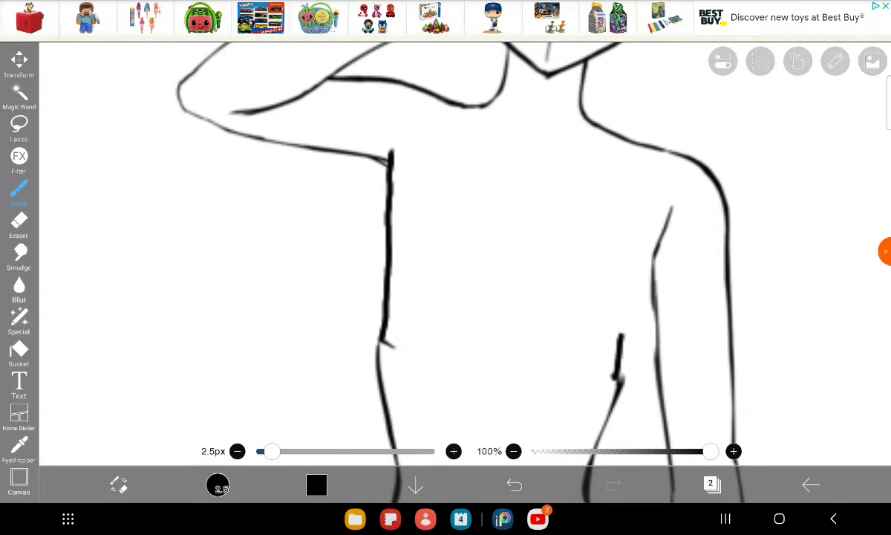
Step: Try several mouth strokes on the face, undoing the attempts that look wrong
{"action": "scroll", "coordinate": [445, 252], "scroll_direction": "down", "scroll_amount": 2}
{"action": "scroll", "coordinate": [446, 252], "scroll_direction": "down", "scroll_amount": 5}
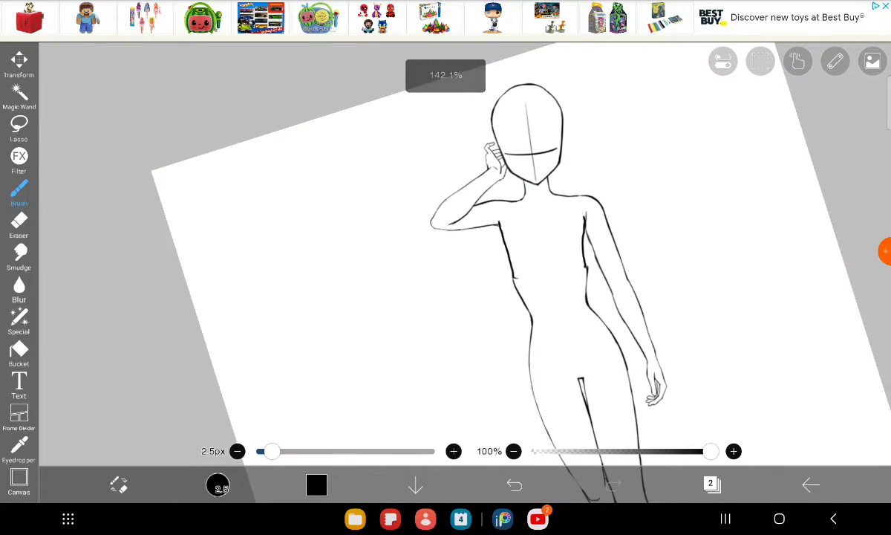
{"action": "scroll", "coordinate": [445, 252], "scroll_direction": "down", "scroll_amount": 2}
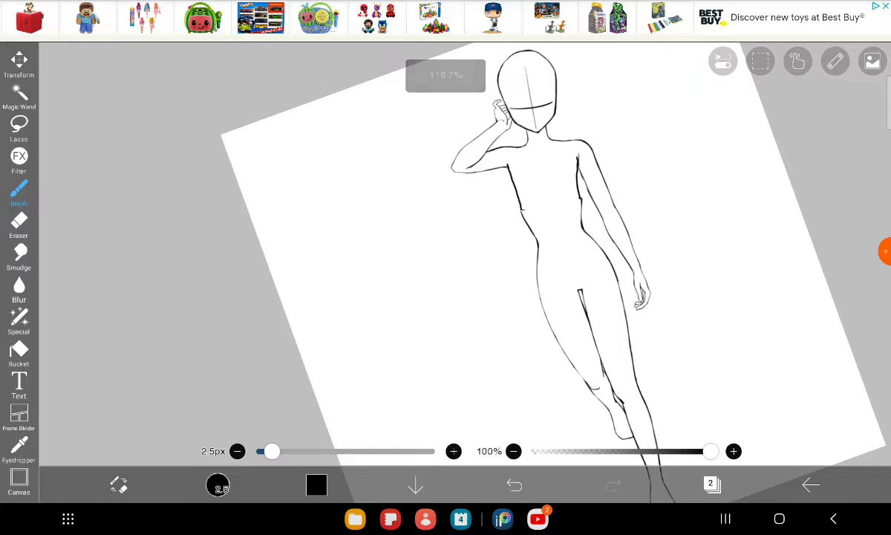
{"action": "scroll", "coordinate": [446, 253], "scroll_direction": "up", "scroll_amount": 2}
{"action": "scroll", "coordinate": [446, 252], "scroll_direction": "up", "scroll_amount": 3}
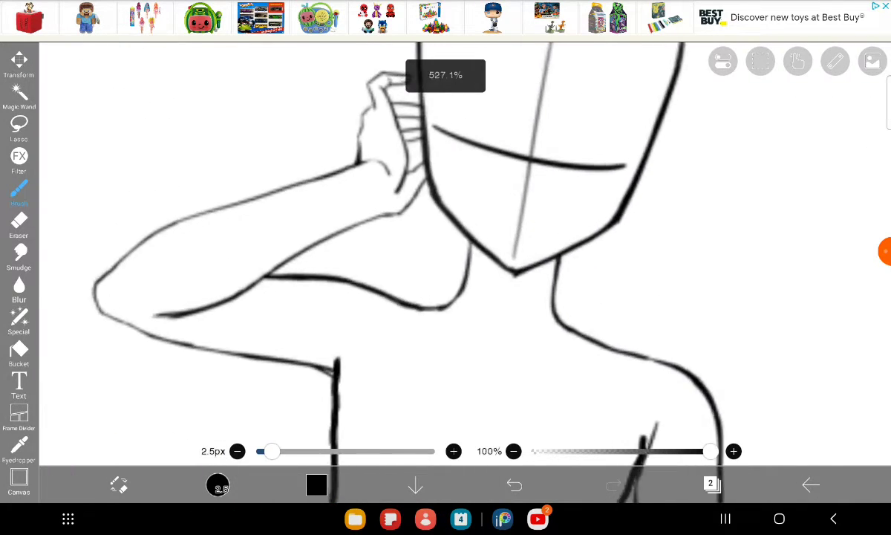
{"action": "scroll", "coordinate": [445, 252], "scroll_direction": "up", "scroll_amount": 3}
{"action": "scroll", "coordinate": [445, 252], "scroll_direction": "down", "scroll_amount": 1}
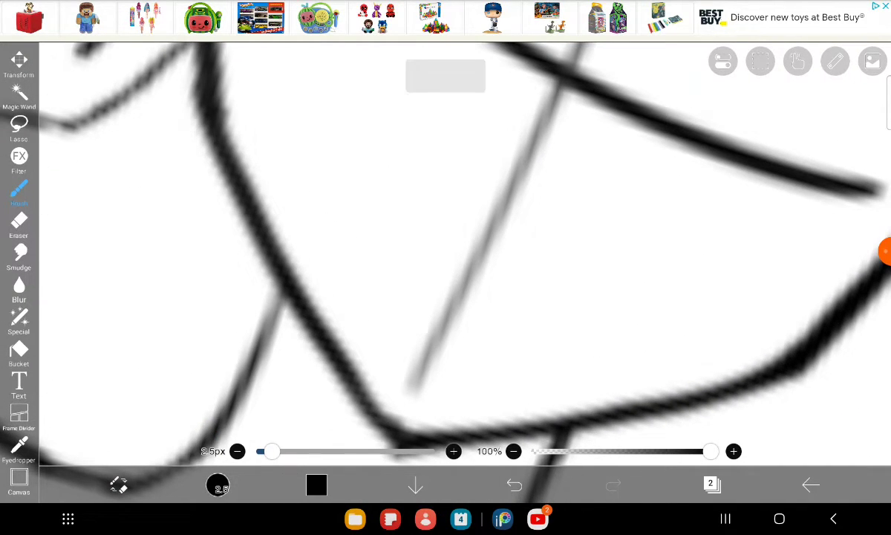
{"action": "left_click_drag", "start_coordinate": [375, 197], "coordinate": [347, 71]}
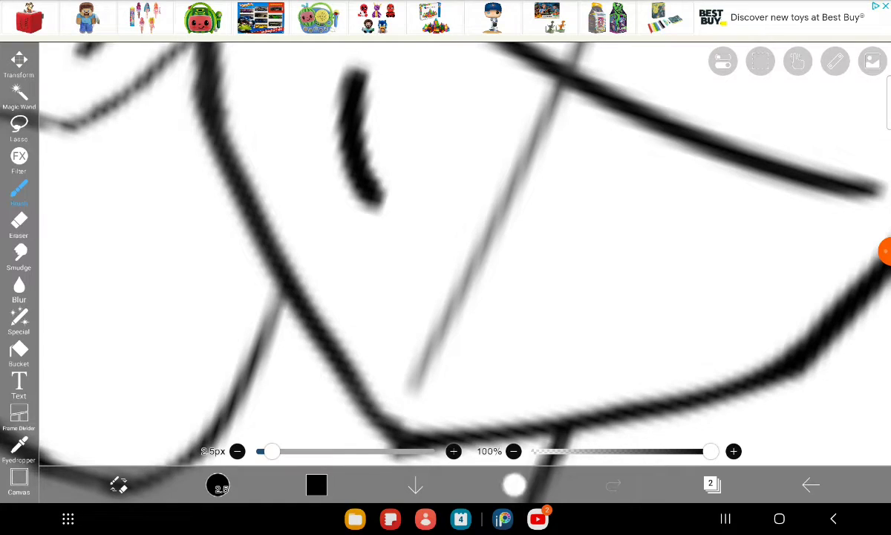
{"action": "left_click", "coordinate": [514, 485]}
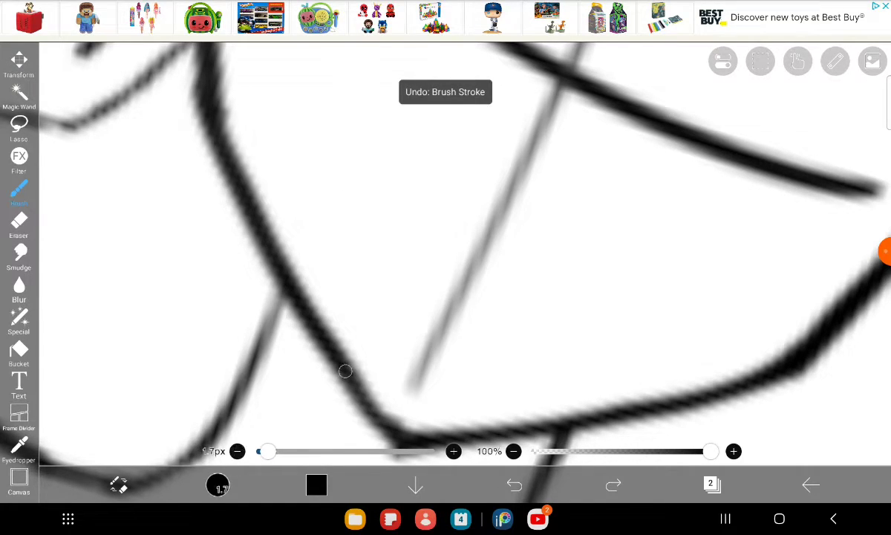
{"action": "left_click_drag", "start_coordinate": [384, 299], "coordinate": [354, 151]}
{"action": "mouse_move", "coordinate": [456, 326]}
{"action": "left_mouse_down"}
{"action": "mouse_move", "coordinate": [564, 327]}
{"action": "mouse_move", "coordinate": [645, 269]}
{"action": "left_mouse_up"}
{"action": "left_click", "coordinate": [514, 485]}
{"action": "scroll", "coordinate": [445, 252], "scroll_direction": "up", "scroll_amount": 5}
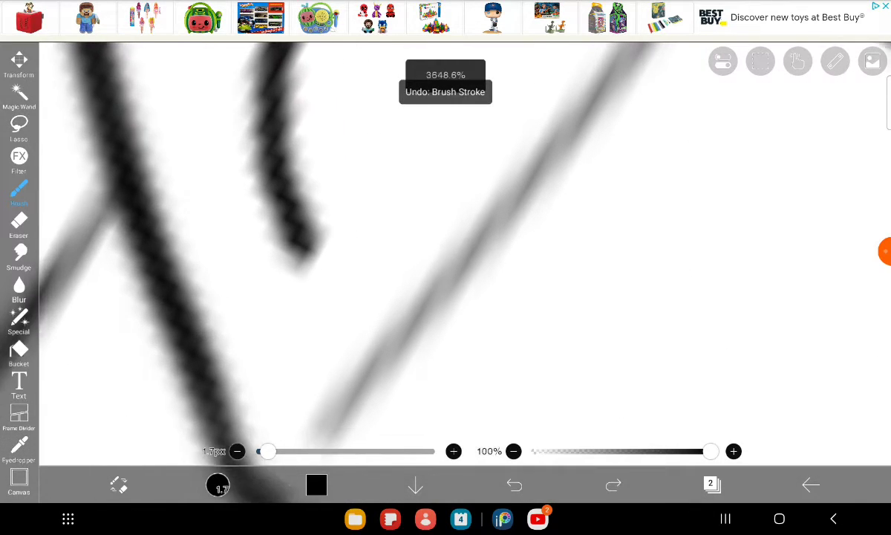
{"action": "left_click_drag", "start_coordinate": [351, 314], "coordinate": [451, 392]}
{"action": "scroll", "coordinate": [445, 252], "scroll_direction": "down", "scroll_amount": 5}
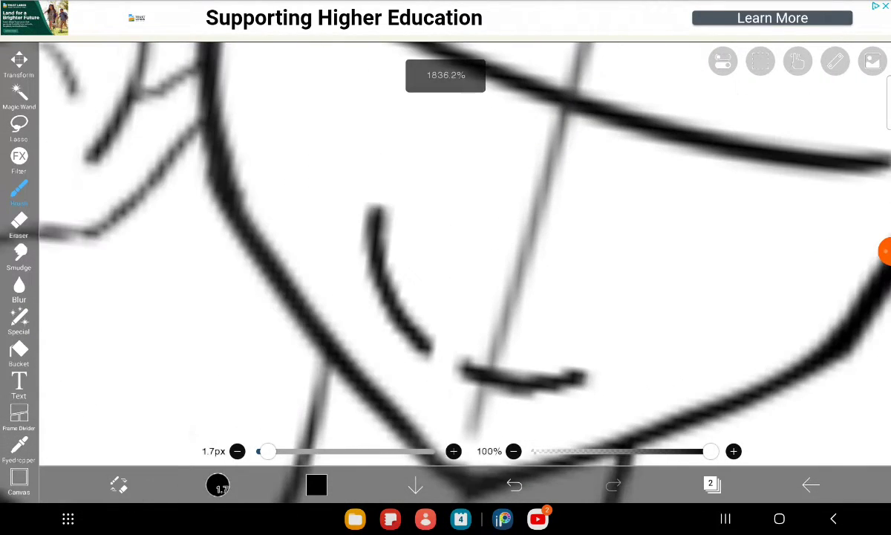
{"action": "left_click", "coordinate": [513, 485]}
{"action": "left_click", "coordinate": [514, 485]}
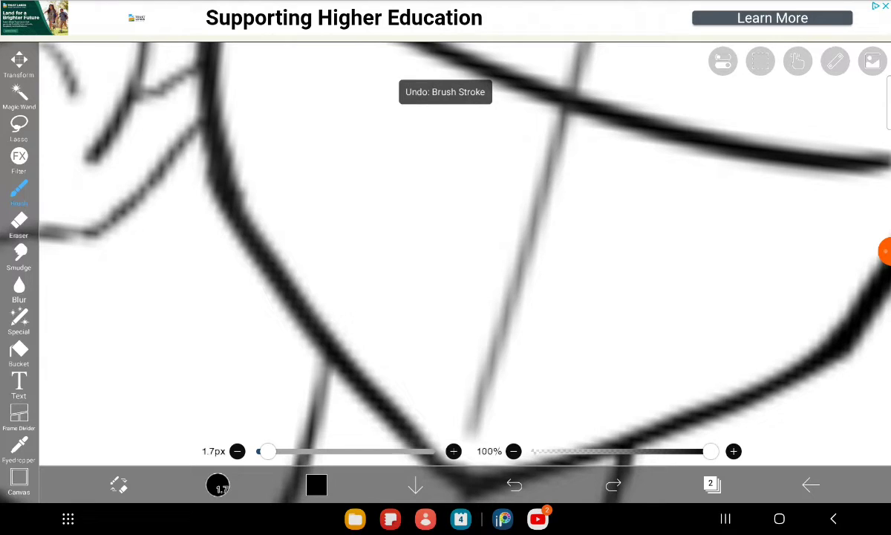
Step: Draw the final small smile with an upward tick just above the chin
{"action": "left_click_drag", "start_coordinate": [399, 271], "coordinate": [481, 343]}
{"action": "left_click_drag", "start_coordinate": [394, 265], "coordinate": [400, 211]}
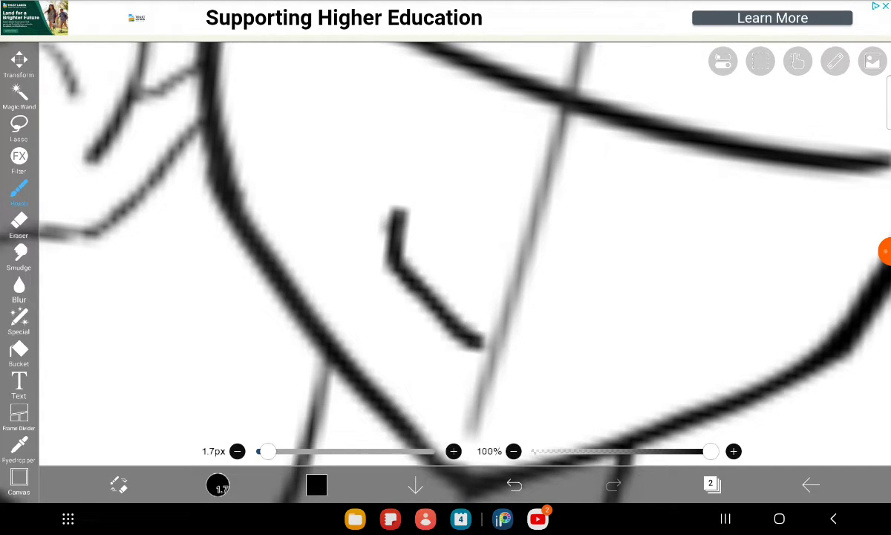
{"action": "scroll", "coordinate": [464, 252], "scroll_direction": "down", "scroll_amount": 3}
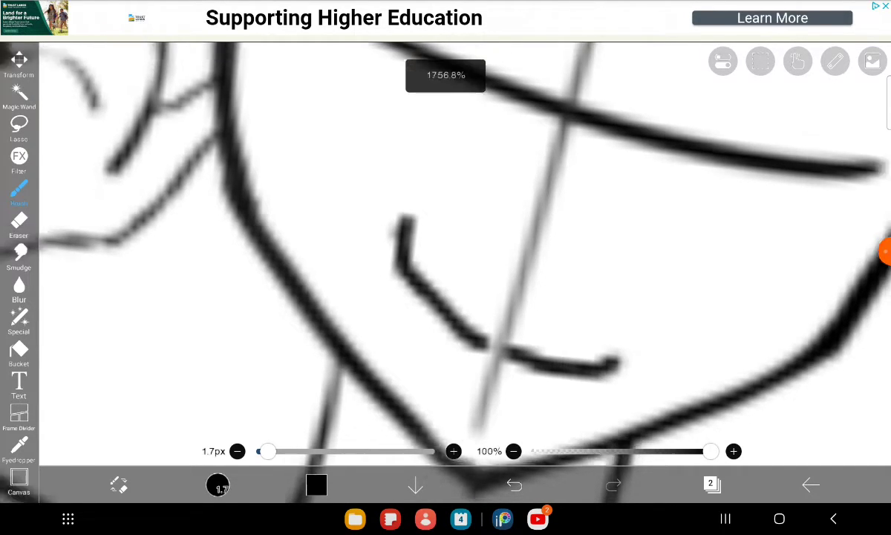
{"action": "scroll", "coordinate": [464, 252], "scroll_direction": "down", "scroll_amount": 2}
{"action": "scroll", "coordinate": [464, 252], "scroll_direction": "down", "scroll_amount": 1}
{"action": "scroll", "coordinate": [464, 252], "scroll_direction": "down", "scroll_amount": 1}
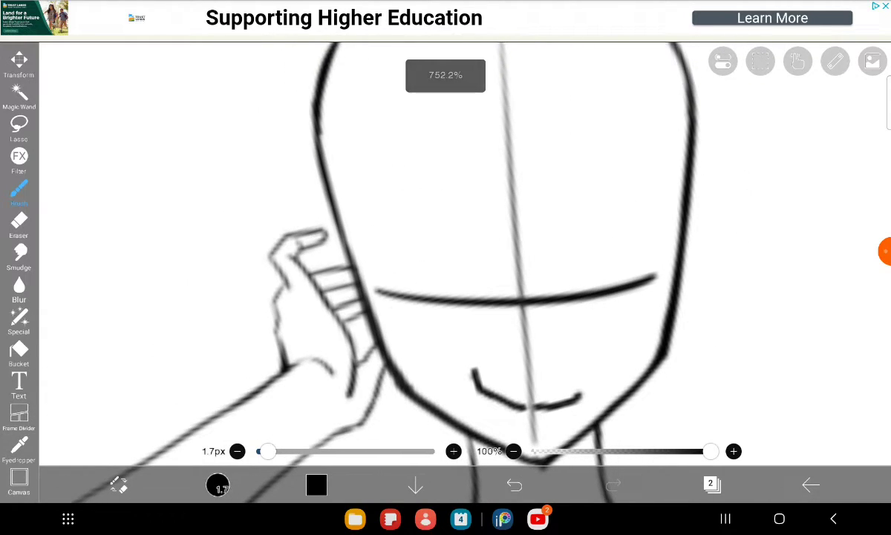
Step: Insert an Eyes material from Tracing Sketches (Partial) onto the canvas
{"action": "left_click", "coordinate": [872, 61]}
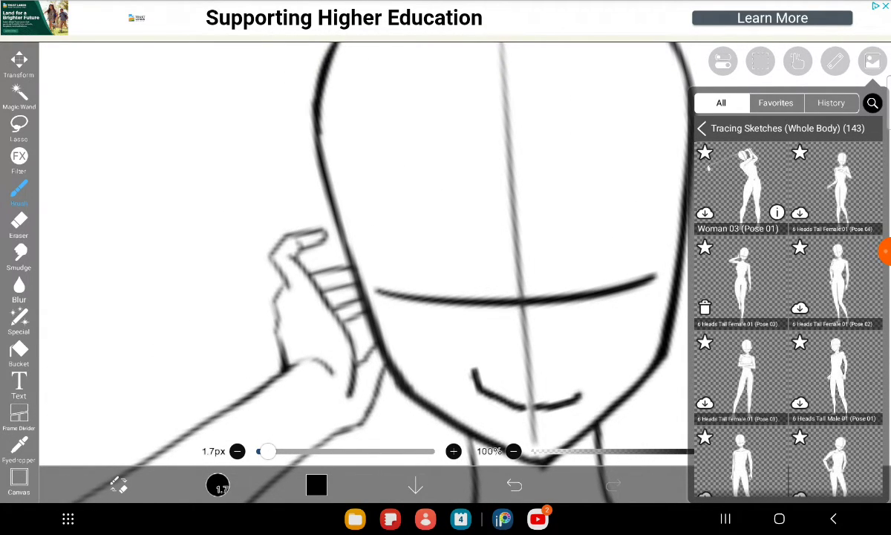
{"action": "left_click", "coordinate": [702, 128]}
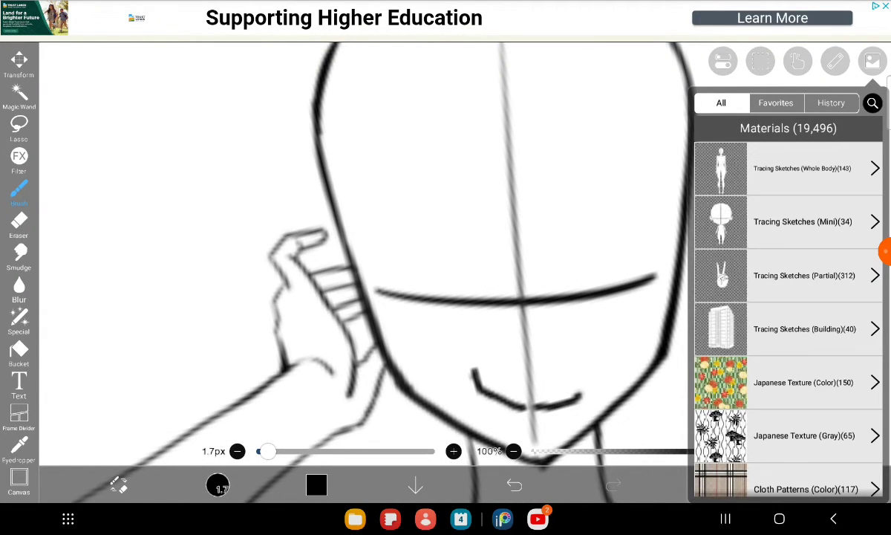
{"action": "left_click", "coordinate": [804, 275]}
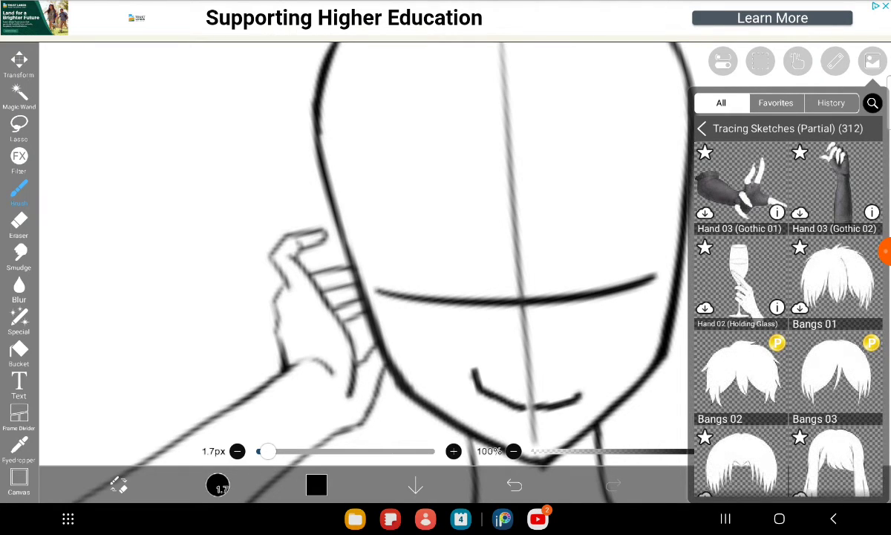
{"action": "scroll", "coordinate": [787, 319], "scroll_direction": "down", "scroll_amount": 5}
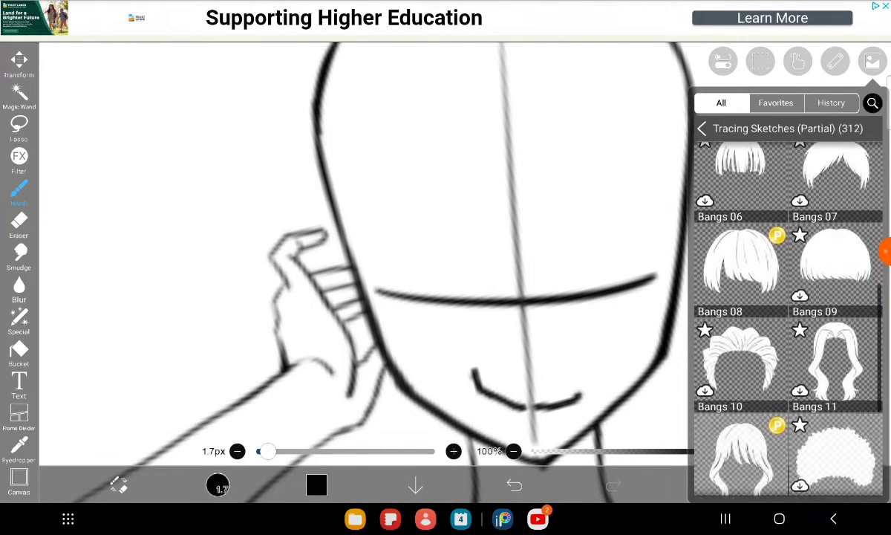
{"action": "scroll", "coordinate": [787, 319], "scroll_direction": "down", "scroll_amount": 3}
{"action": "scroll", "coordinate": [787, 319], "scroll_direction": "down", "scroll_amount": 5}
{"action": "scroll", "coordinate": [787, 319], "scroll_direction": "down", "scroll_amount": 3}
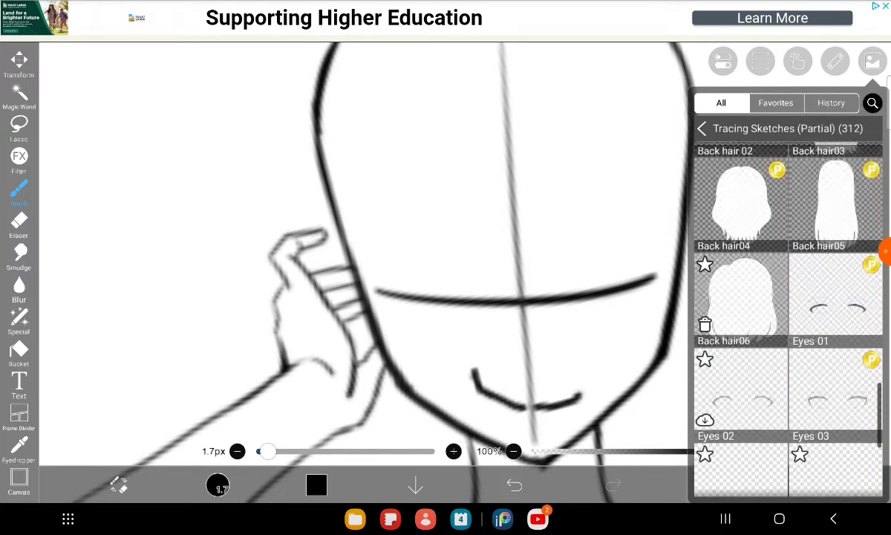
{"action": "left_click", "coordinate": [835, 442]}
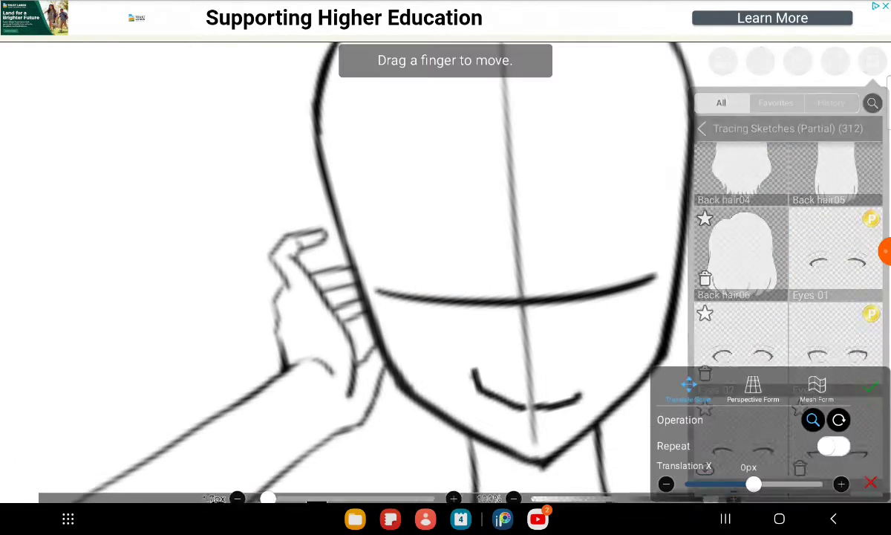
Step: Rotate, resize and position the eyes on the face, then confirm the placement
{"action": "mouse_move", "coordinate": [446, 110]}
{"action": "left_mouse_down"}
{"action": "mouse_move", "coordinate": [479, 144]}
{"action": "mouse_move", "coordinate": [487, 50]}
{"action": "mouse_move", "coordinate": [468, 40]}
{"action": "mouse_move", "coordinate": [469, 95]}
{"action": "mouse_move", "coordinate": [527, 91]}
{"action": "mouse_move", "coordinate": [507, 22]}
{"action": "left_mouse_up"}
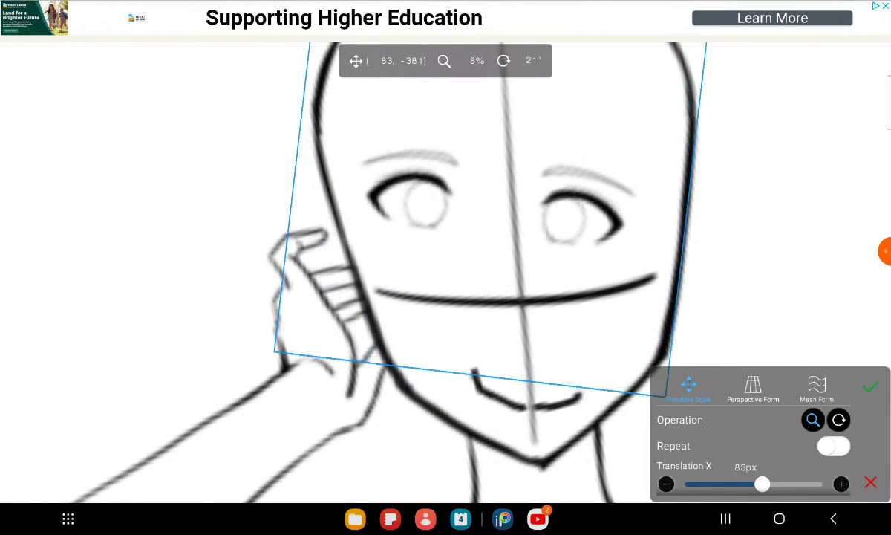
{"action": "left_click_drag", "start_coordinate": [646, 435], "coordinate": [650, 349]}
{"action": "left_click_drag", "start_coordinate": [559, 138], "coordinate": [539, 135]}
{"action": "mouse_move", "coordinate": [647, 343]}
{"action": "left_mouse_down"}
{"action": "mouse_move", "coordinate": [641, 311]}
{"action": "mouse_move", "coordinate": [656, 368]}
{"action": "mouse_move", "coordinate": [745, 409]}
{"action": "mouse_move", "coordinate": [746, 467]}
{"action": "left_mouse_up"}
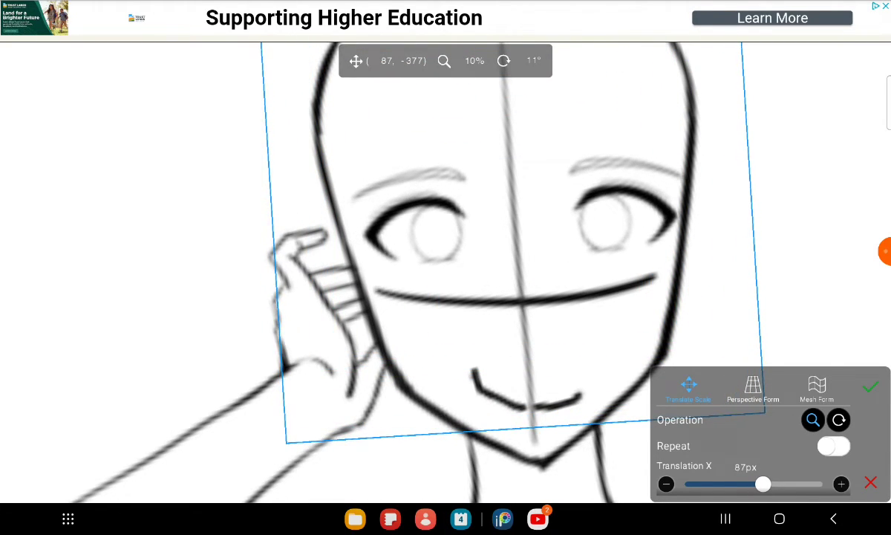
{"action": "left_click", "coordinate": [870, 386]}
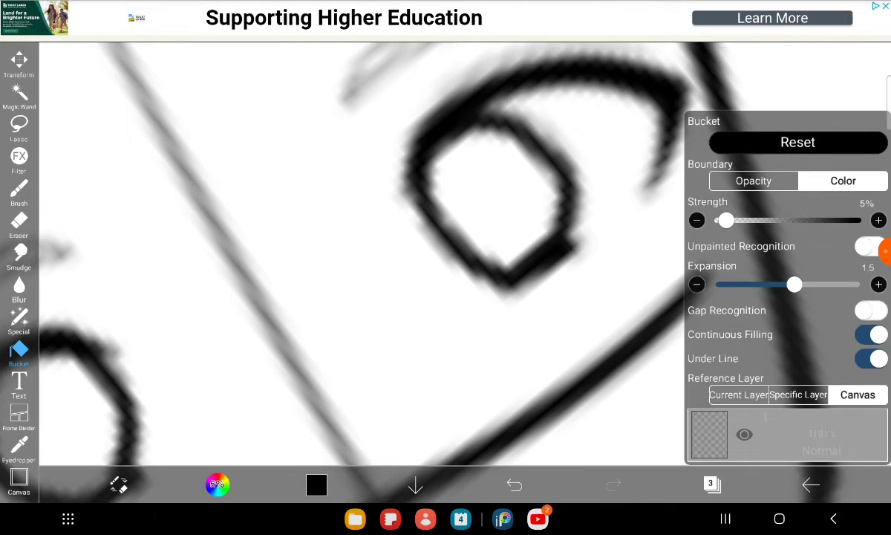
{"action": "key", "text": "Escape"}
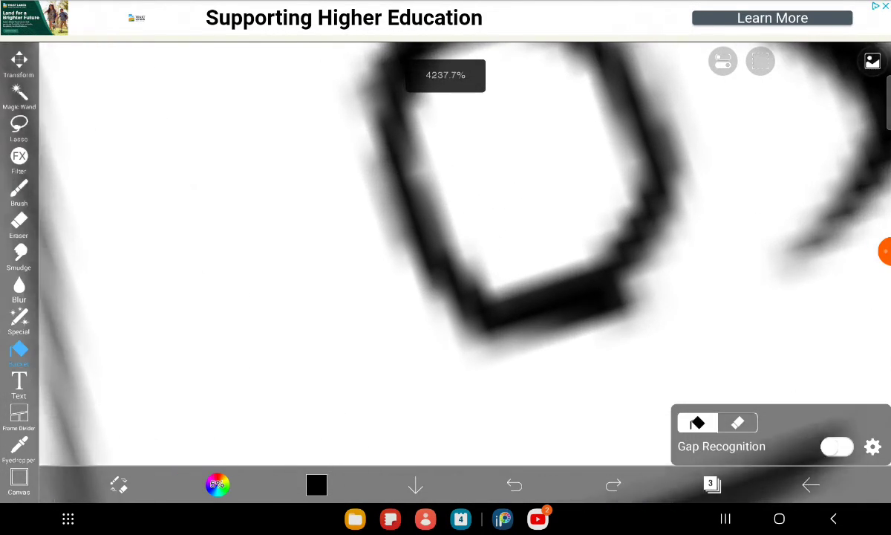
{"action": "left_click", "coordinate": [18, 191]}
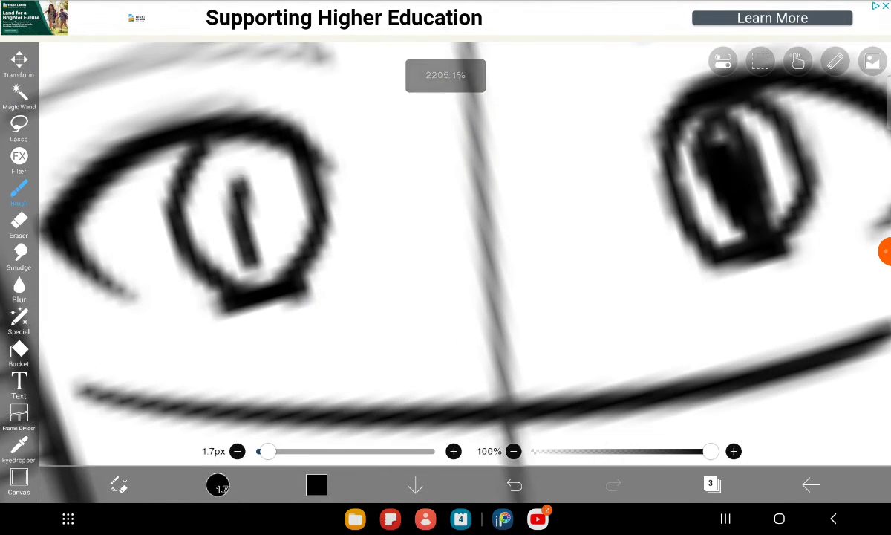
Step: Fill dark pupils inside both eyes
{"action": "left_click_drag", "start_coordinate": [256, 134], "coordinate": [219, 178]}
{"action": "left_click_drag", "start_coordinate": [267, 145], "coordinate": [245, 268]}
{"action": "left_click_drag", "start_coordinate": [253, 186], "coordinate": [223, 271]}
{"action": "mouse_move", "coordinate": [271, 164]}
{"action": "left_mouse_down"}
{"action": "mouse_move", "coordinate": [230, 223]}
{"action": "mouse_move", "coordinate": [234, 238]}
{"action": "left_mouse_up"}
{"action": "scroll", "coordinate": [445, 253], "scroll_direction": "down", "scroll_amount": 3}
{"action": "scroll", "coordinate": [445, 253], "scroll_direction": "down", "scroll_amount": 3}
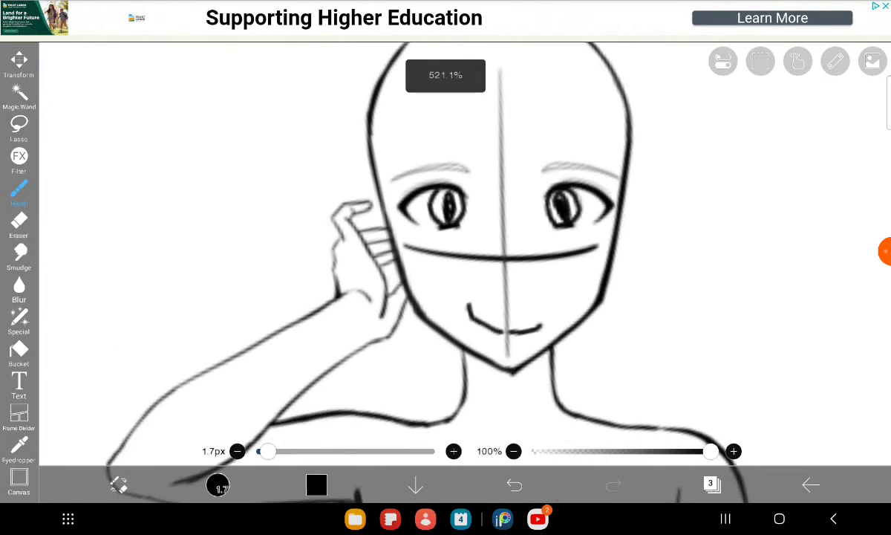
{"action": "scroll", "coordinate": [446, 252], "scroll_direction": "down", "scroll_amount": 3}
{"action": "scroll", "coordinate": [520, 252], "scroll_direction": "down", "scroll_amount": 3}
{"action": "scroll", "coordinate": [519, 253], "scroll_direction": "down", "scroll_amount": 3}
{"action": "scroll", "coordinate": [535, 237], "scroll_direction": "down", "scroll_amount": 2}
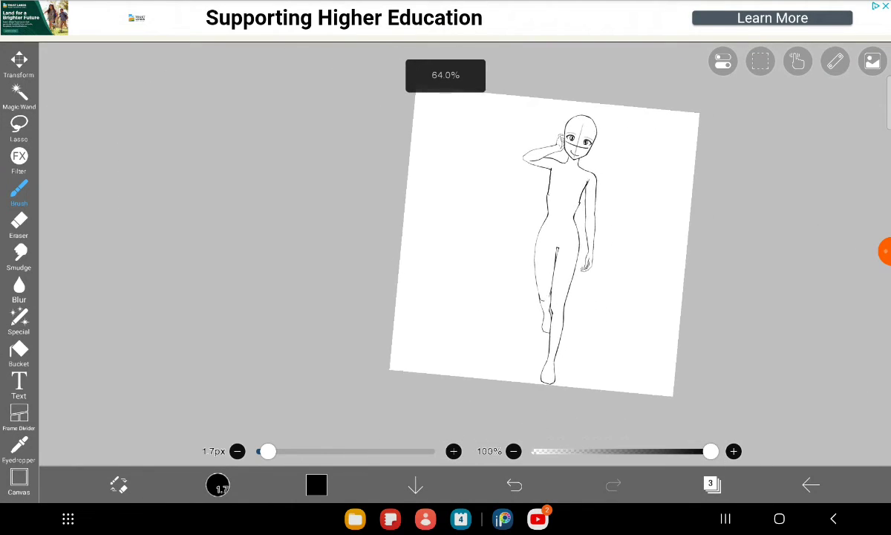
{"action": "scroll", "coordinate": [519, 252], "scroll_direction": "up", "scroll_amount": 1}
{"action": "scroll", "coordinate": [520, 253], "scroll_direction": "up", "scroll_amount": 2}
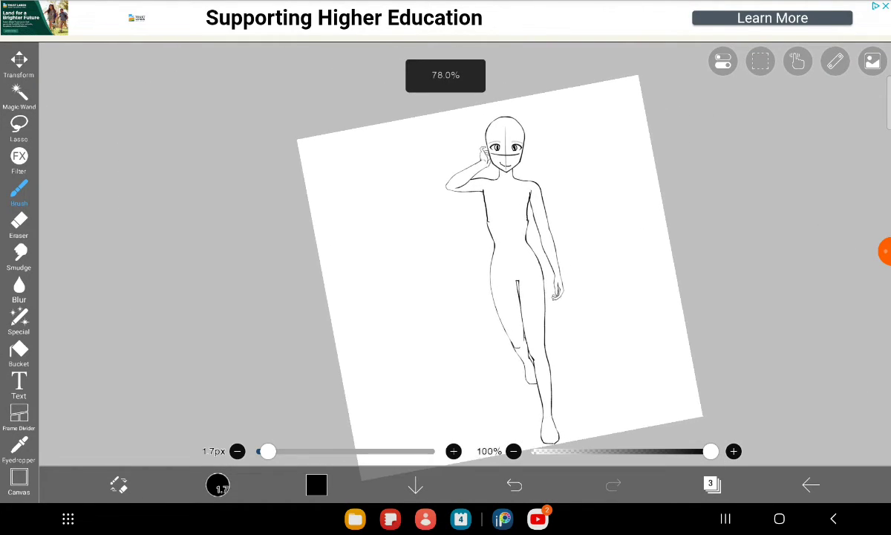
{"action": "scroll", "coordinate": [505, 252], "scroll_direction": "up", "scroll_amount": 2}
{"action": "scroll", "coordinate": [490, 259], "scroll_direction": "down", "scroll_amount": 1}
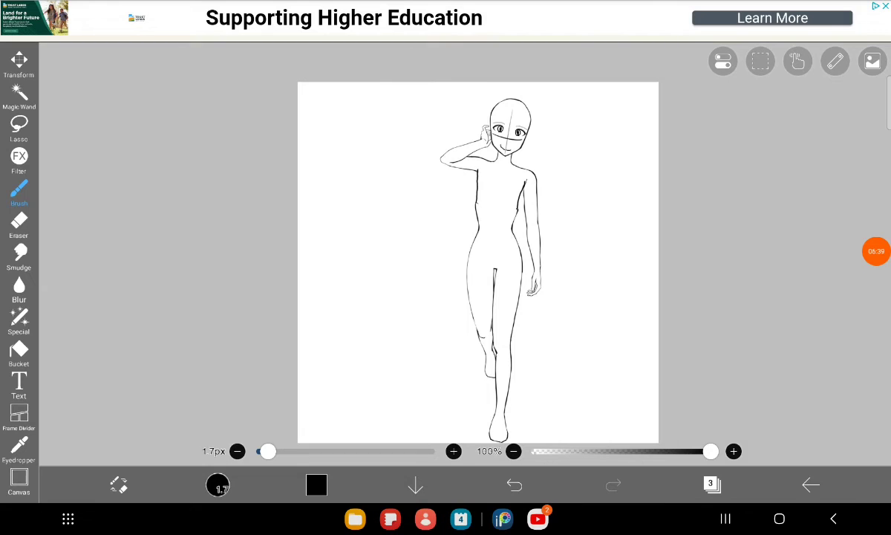
Step: Return to My Gallery, where the pose sketch is saved as Untitled39
{"action": "left_click", "coordinate": [811, 484]}
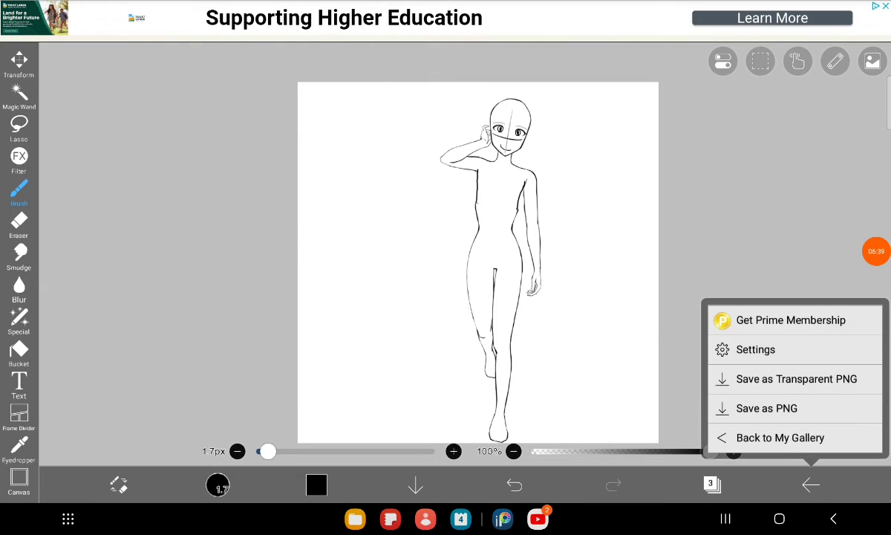
{"action": "left_click", "coordinate": [779, 437]}
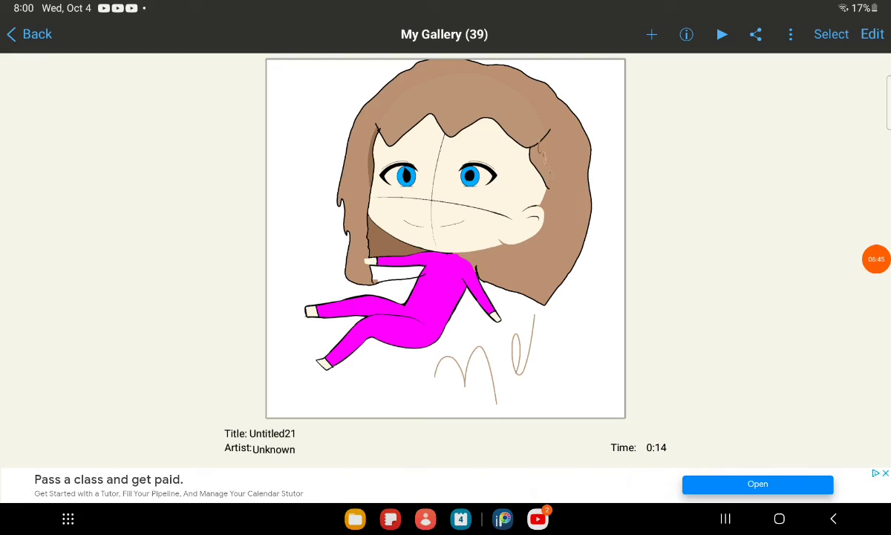
{"action": "left_click", "coordinate": [876, 259]}
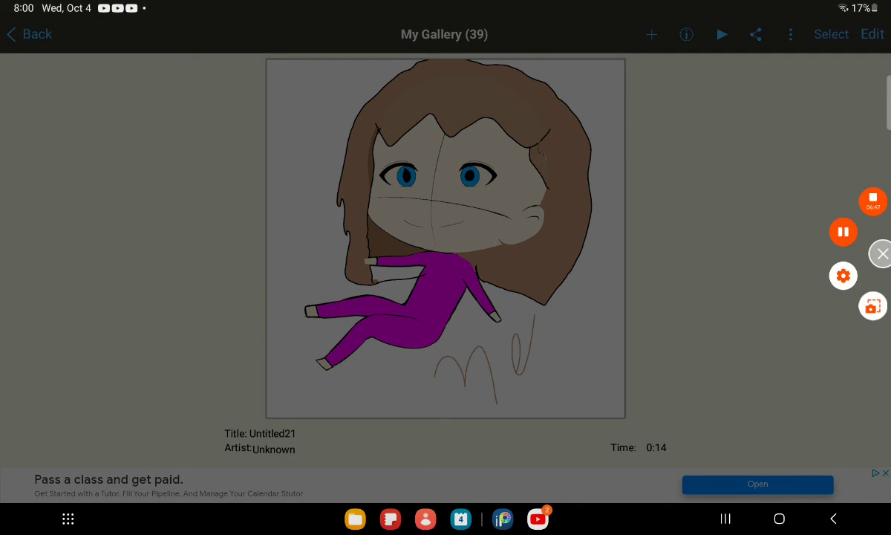